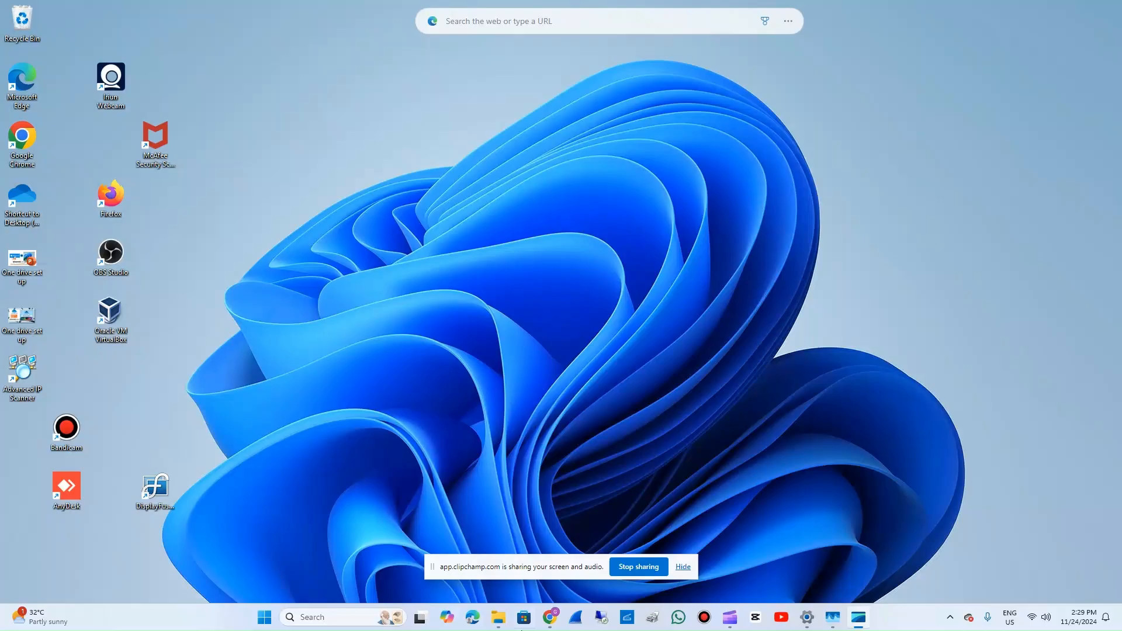
Open the Windows Update page in the Settings app.
left_click(683, 567)
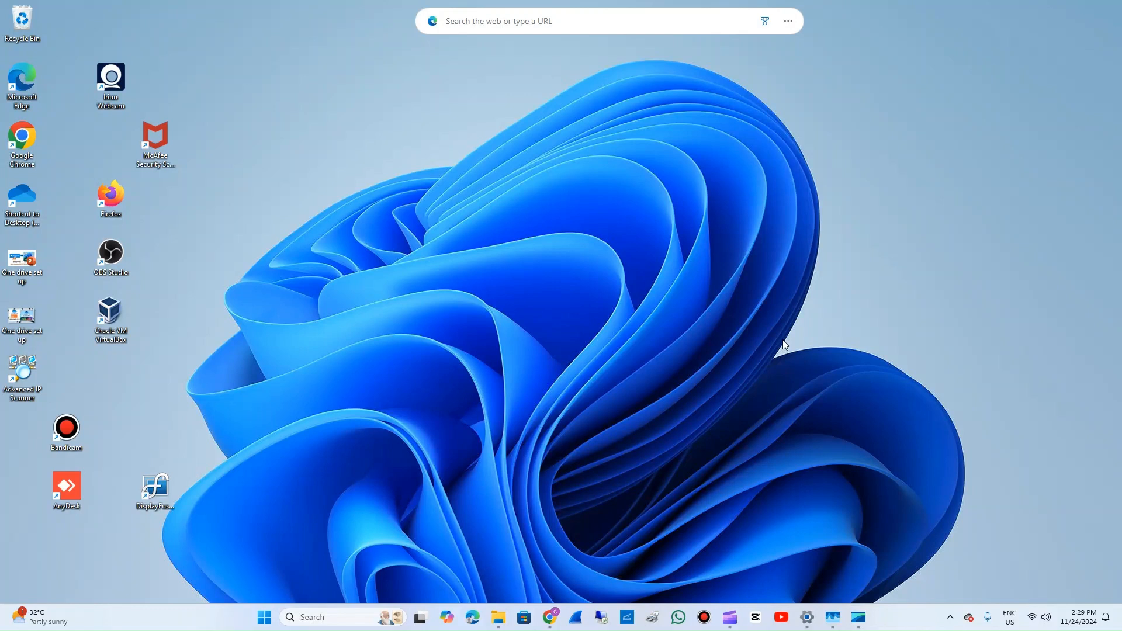
left_click(322, 625)
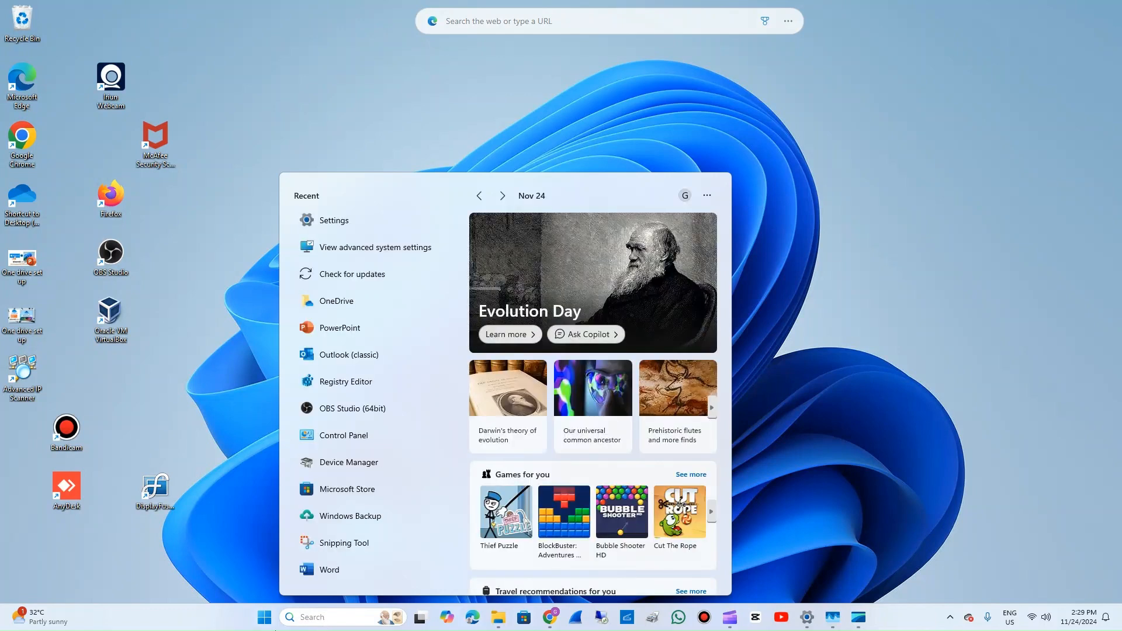
type("set")
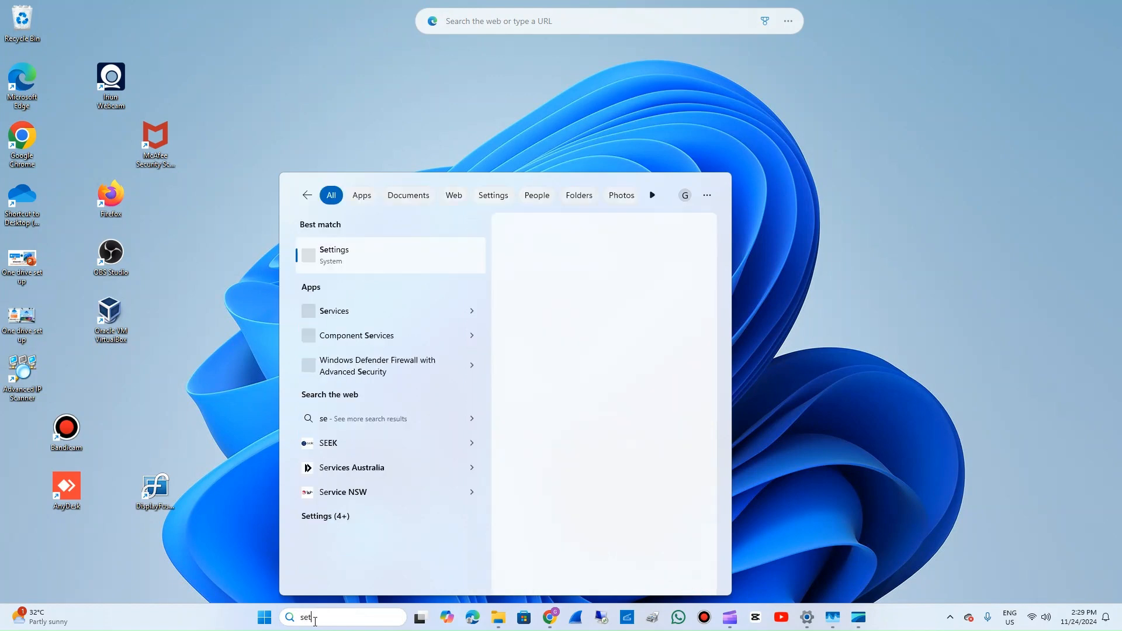
type("ti")
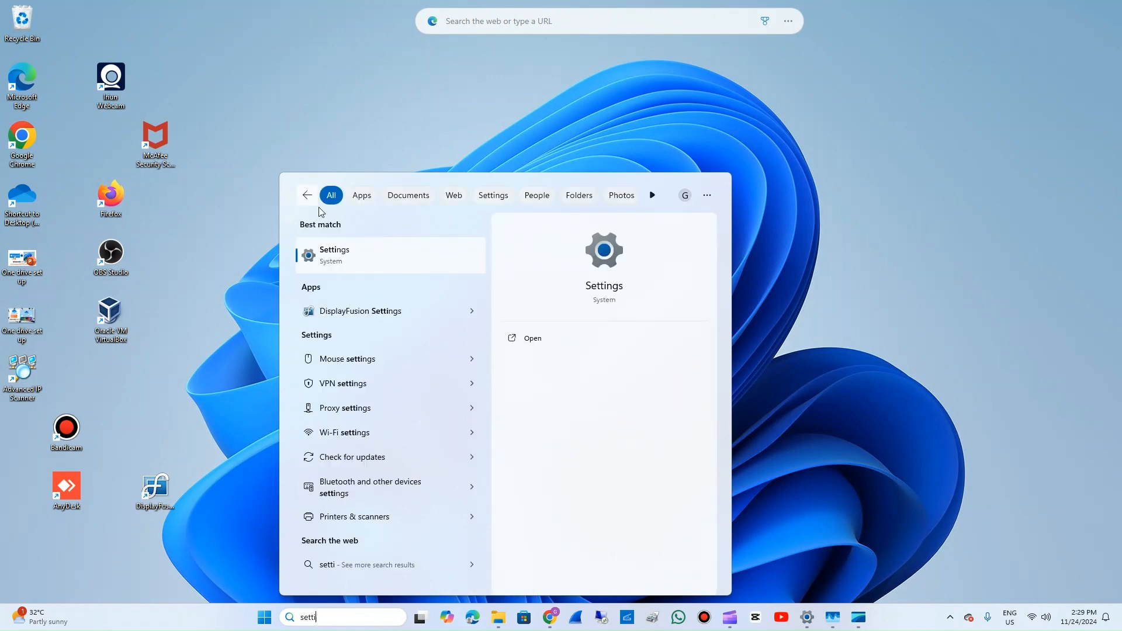
key("Return")
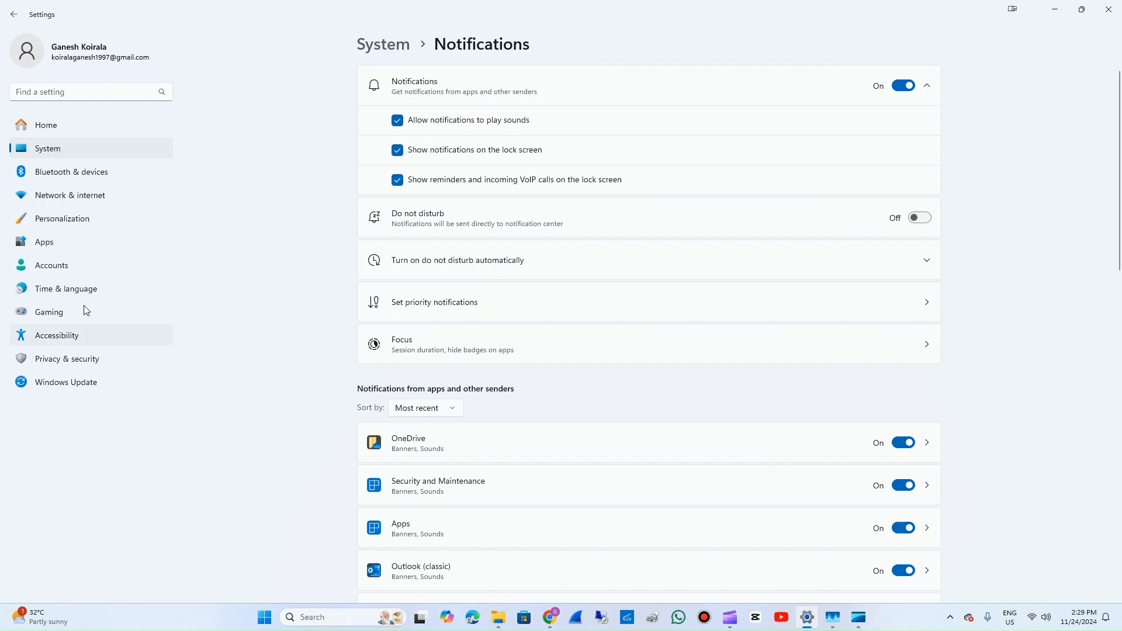
left_click(51, 383)
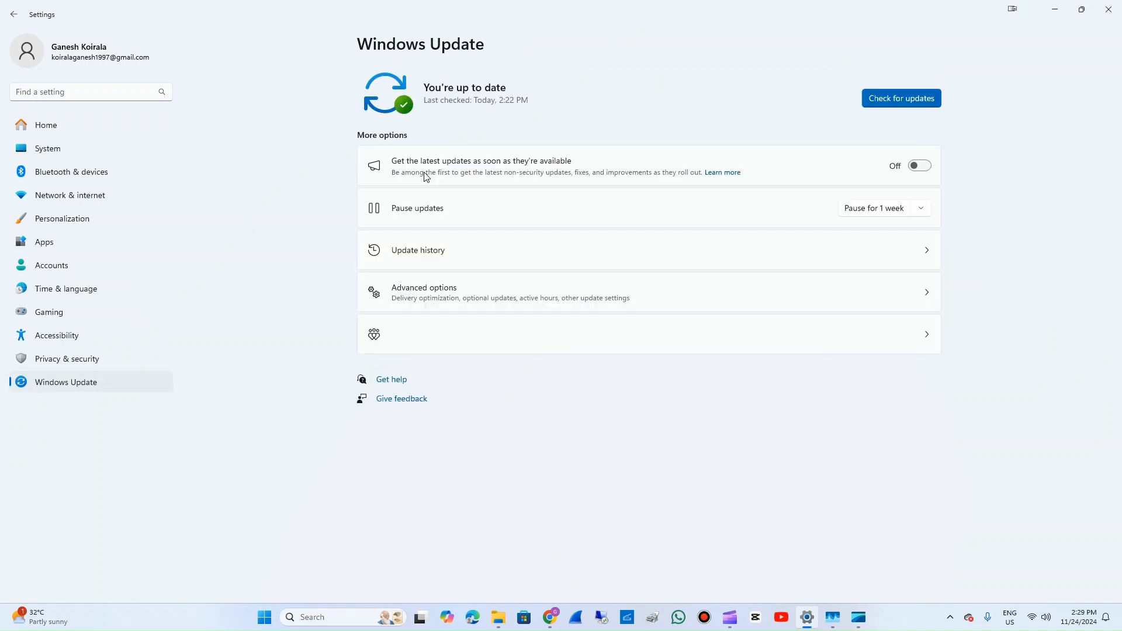
Check for Windows updates, turn on getting the latest updates as soon as they're available, and minimize Settings.
left_click(905, 105)
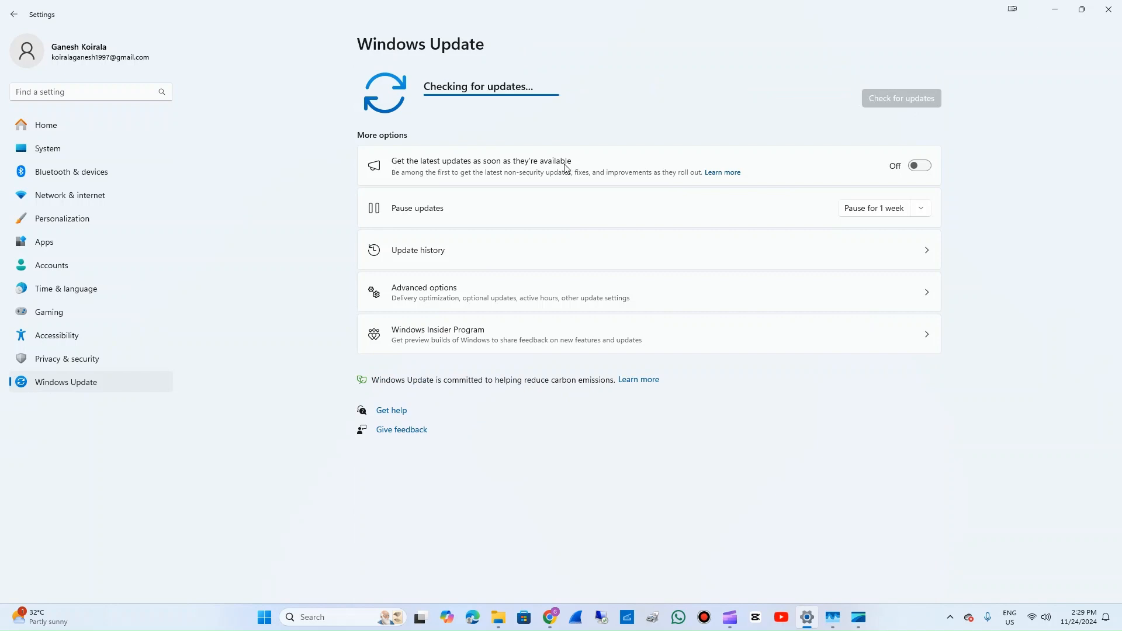
left_click(920, 168)
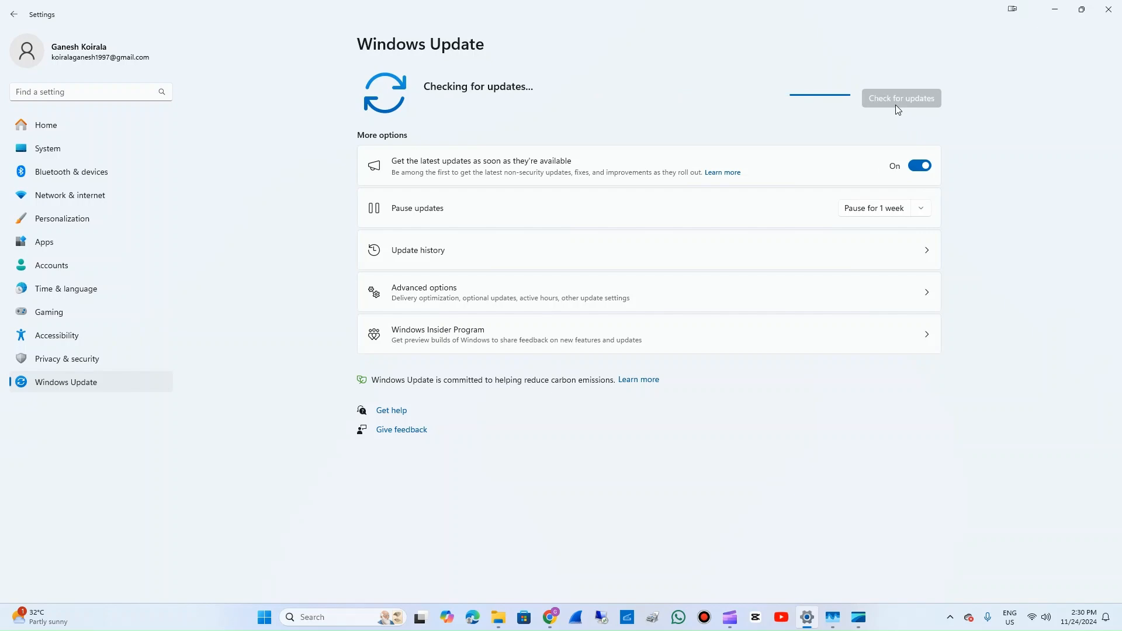
left_click(1055, 9)
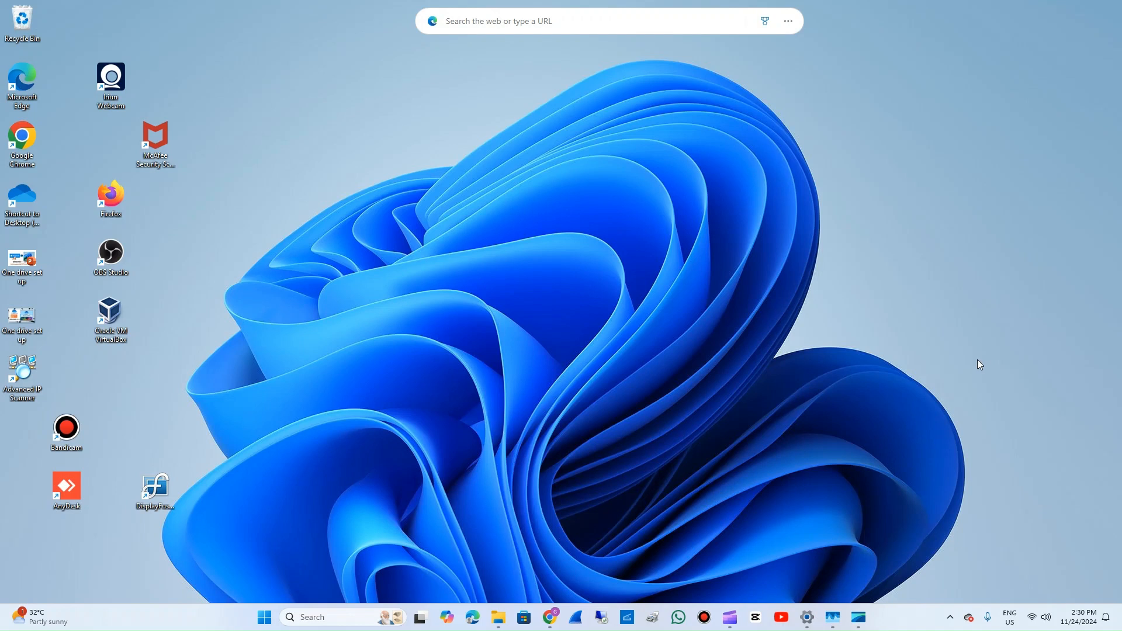
Open Task Manager in a maximized window and examine the CPU performance details, including the up time.
right_click(908, 619)
left_click(910, 621)
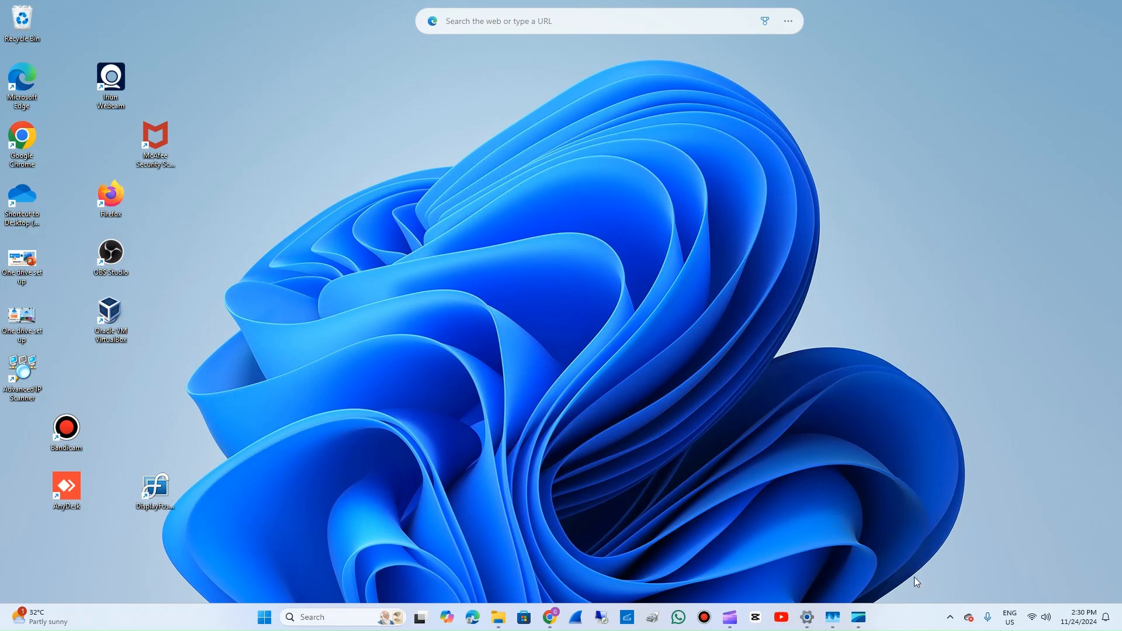
right_click(901, 625)
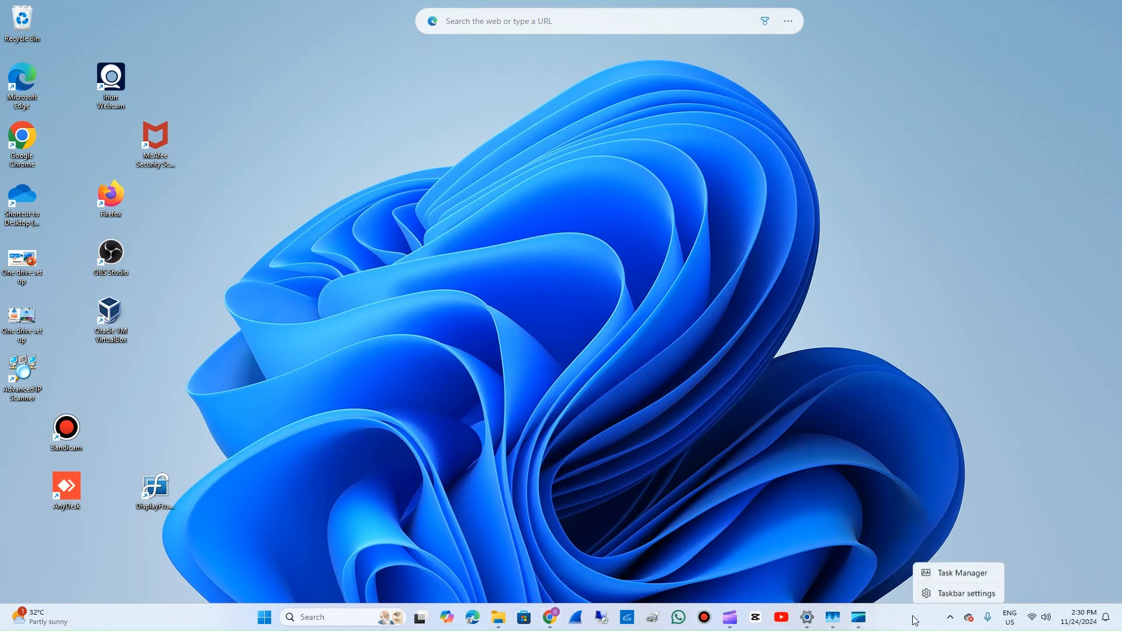
left_click(959, 573)
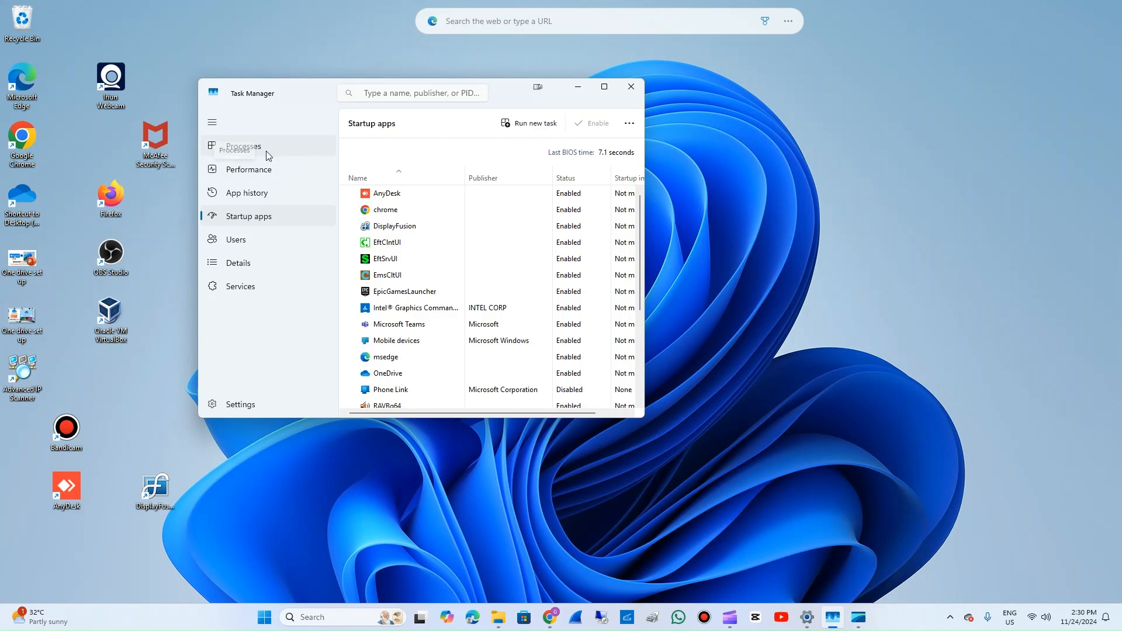
left_click(241, 172)
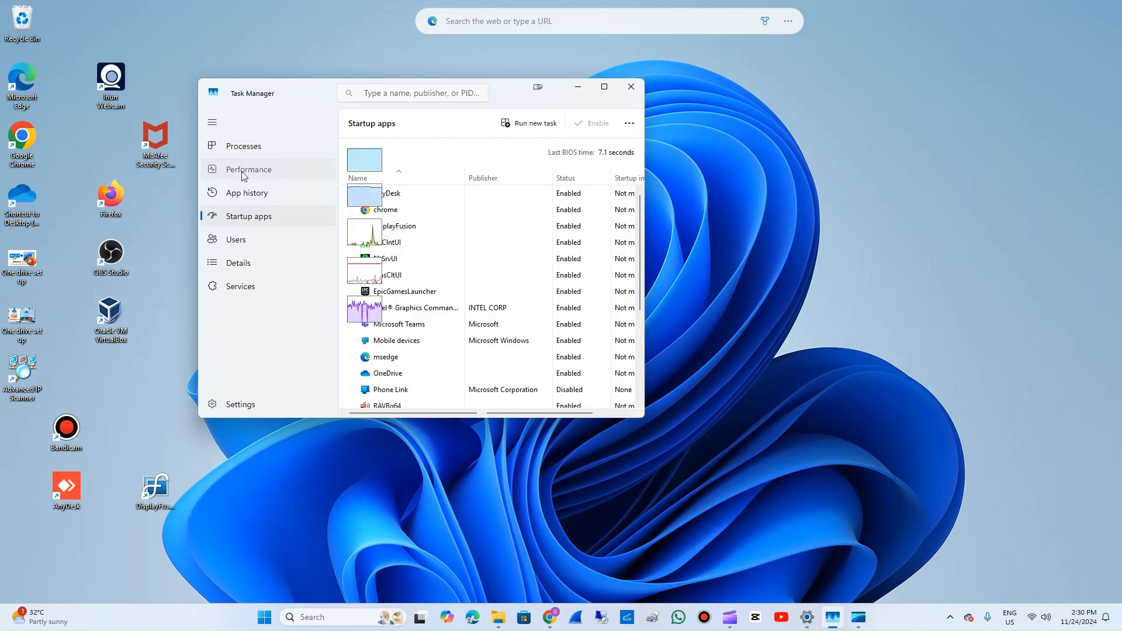
left_click(611, 91)
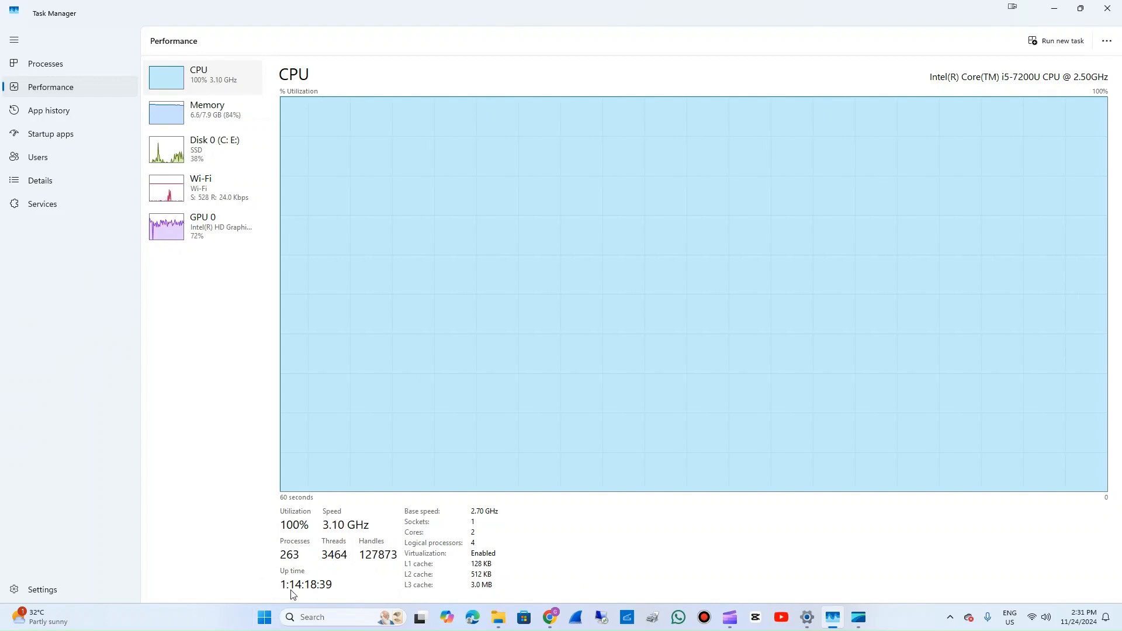
Look at the Shut down and Restart power options for the PC, and dismiss them.
left_click(265, 618)
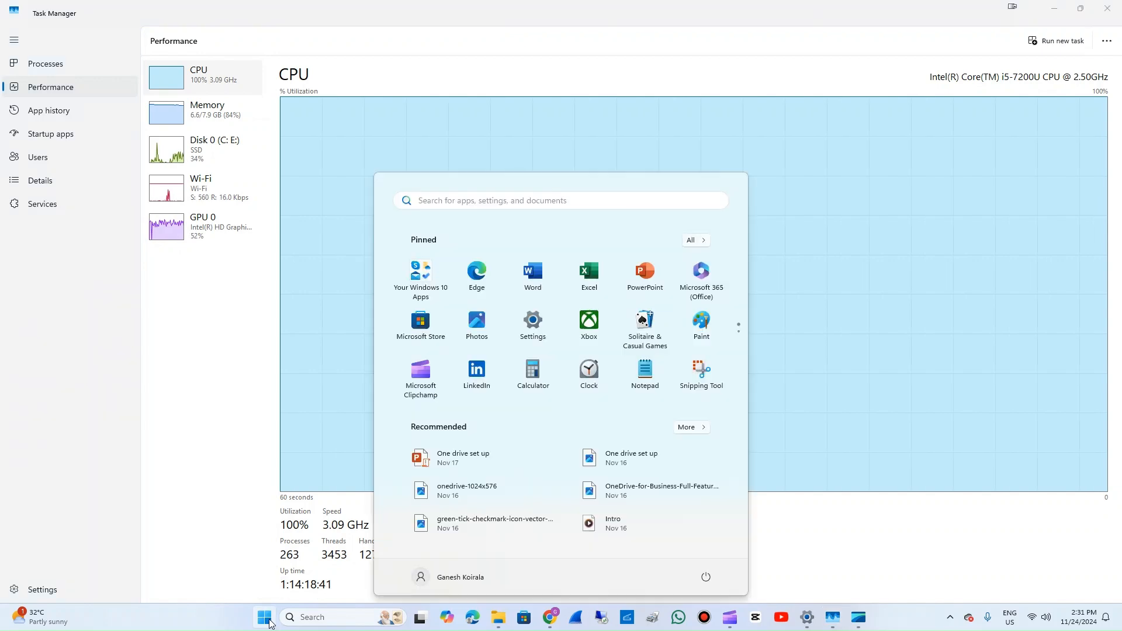
left_click(707, 578)
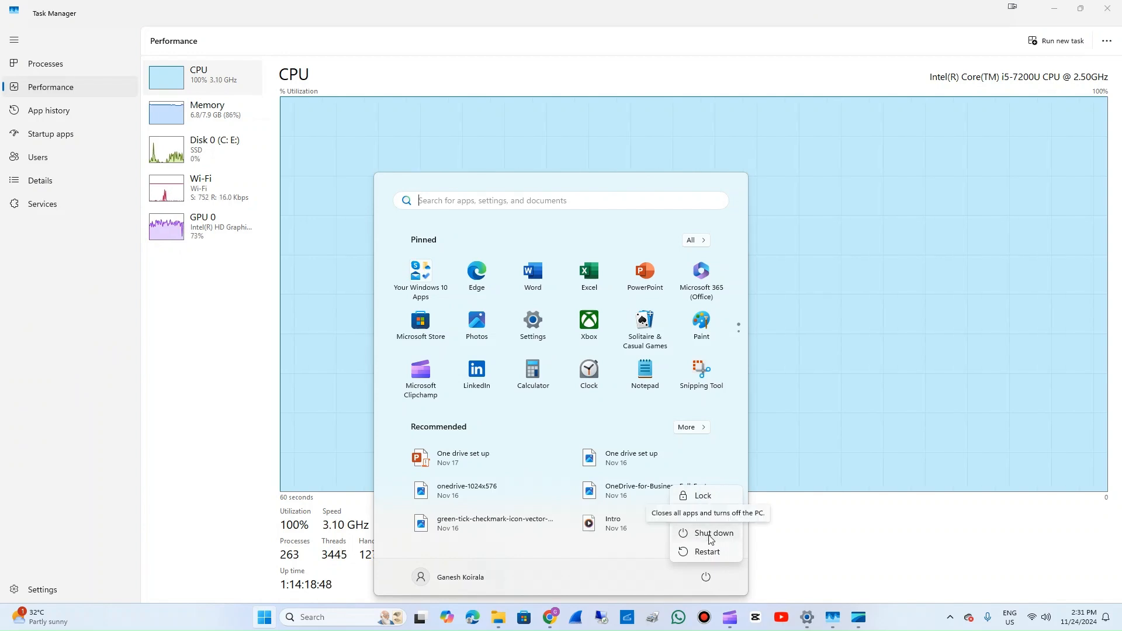
key("Escape")
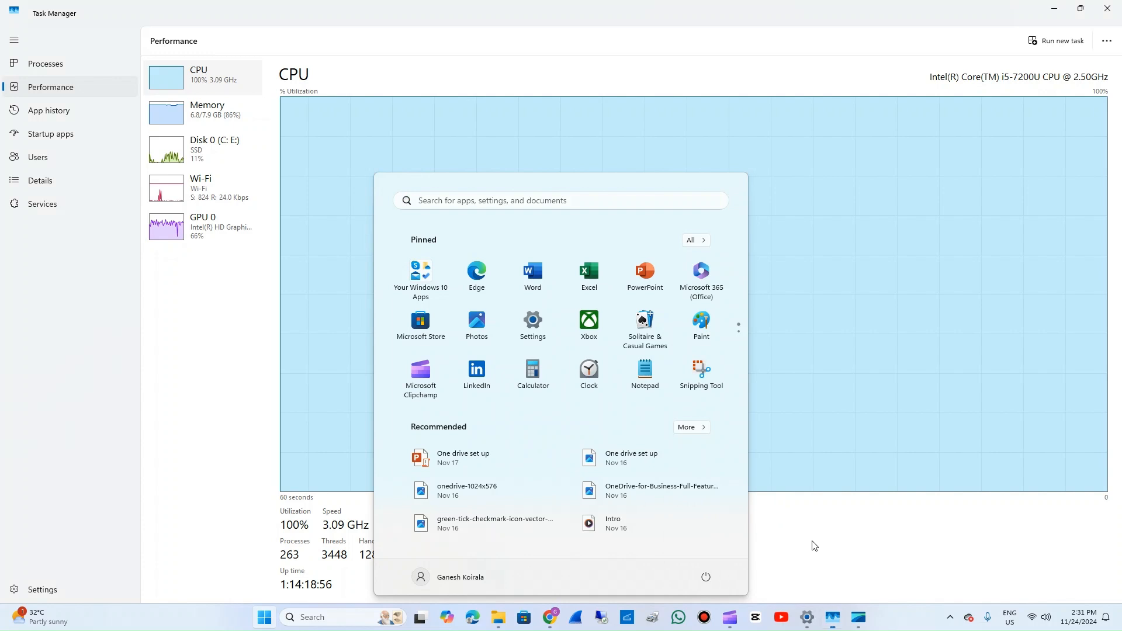
left_click(854, 550)
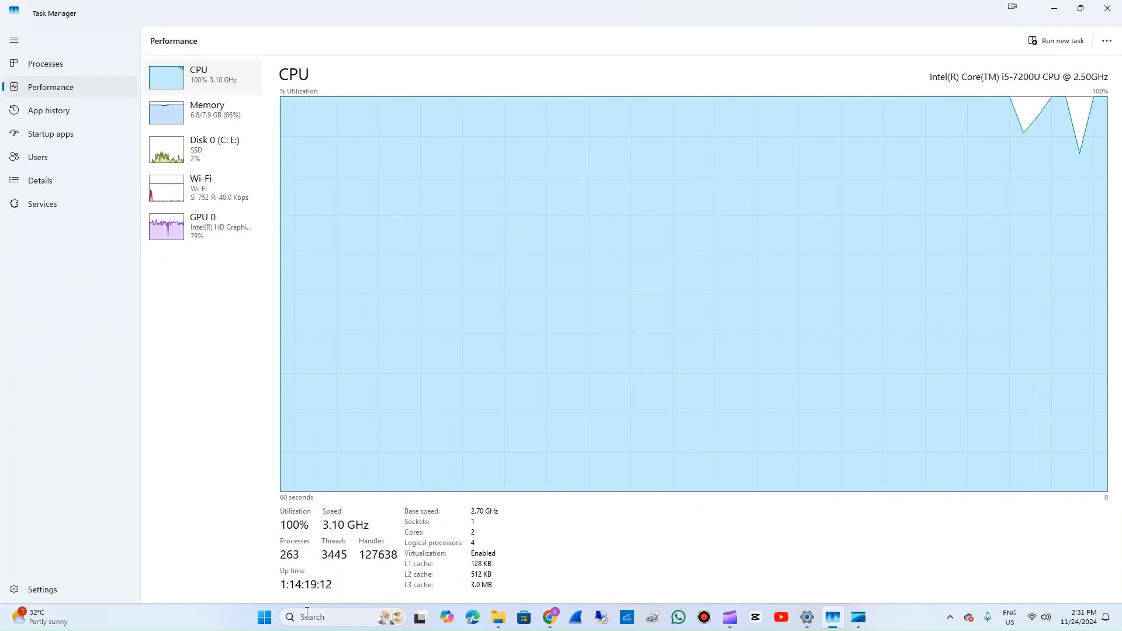
left_click(265, 618)
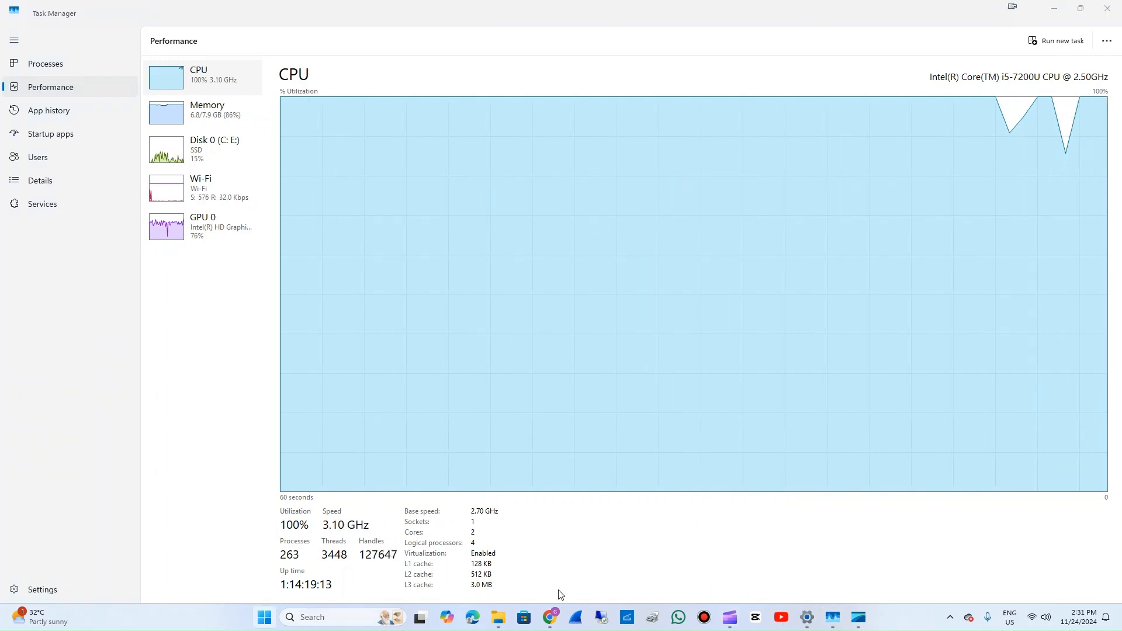
left_click(706, 577)
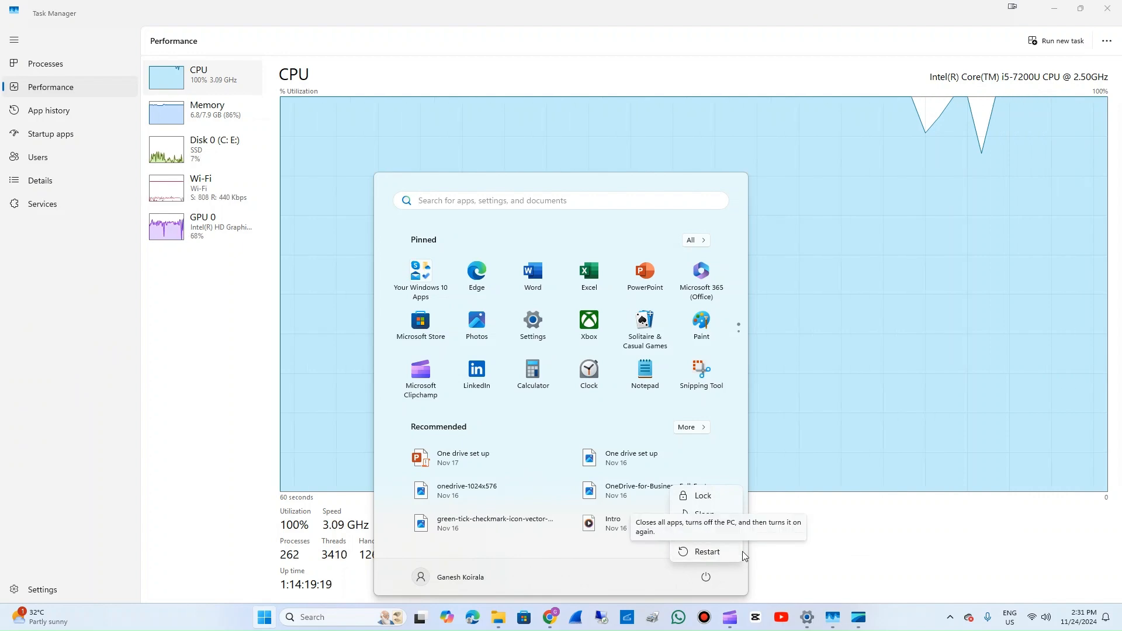
left_click(709, 552)
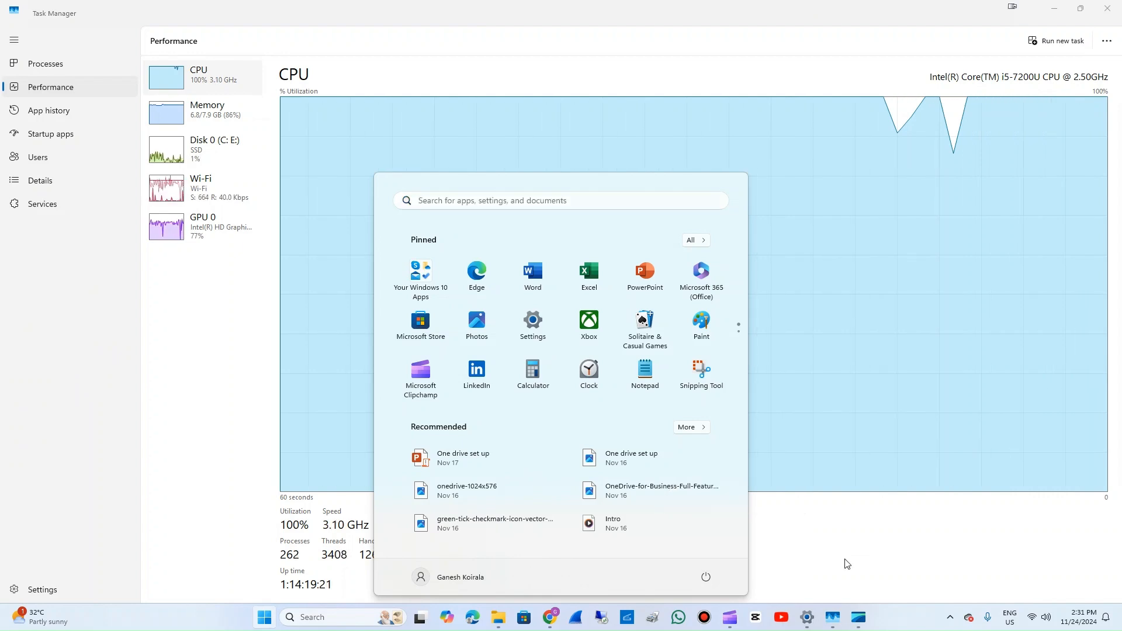
left_click(847, 564)
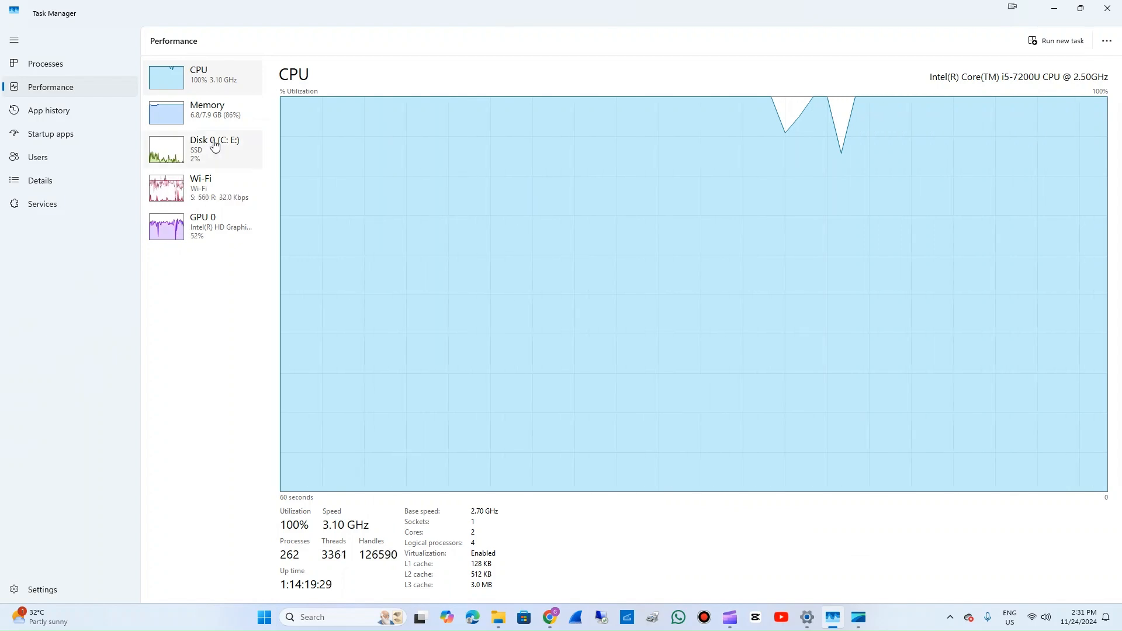
Examine the memory usage details in Task Manager, and minimize the window.
left_click(212, 120)
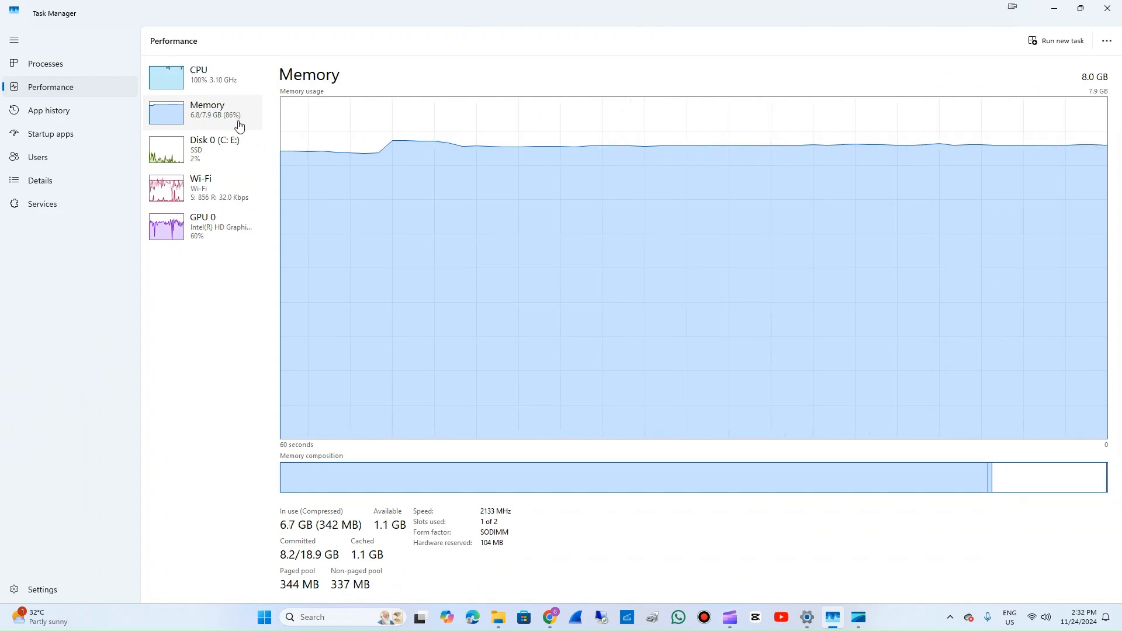
left_click(1055, 9)
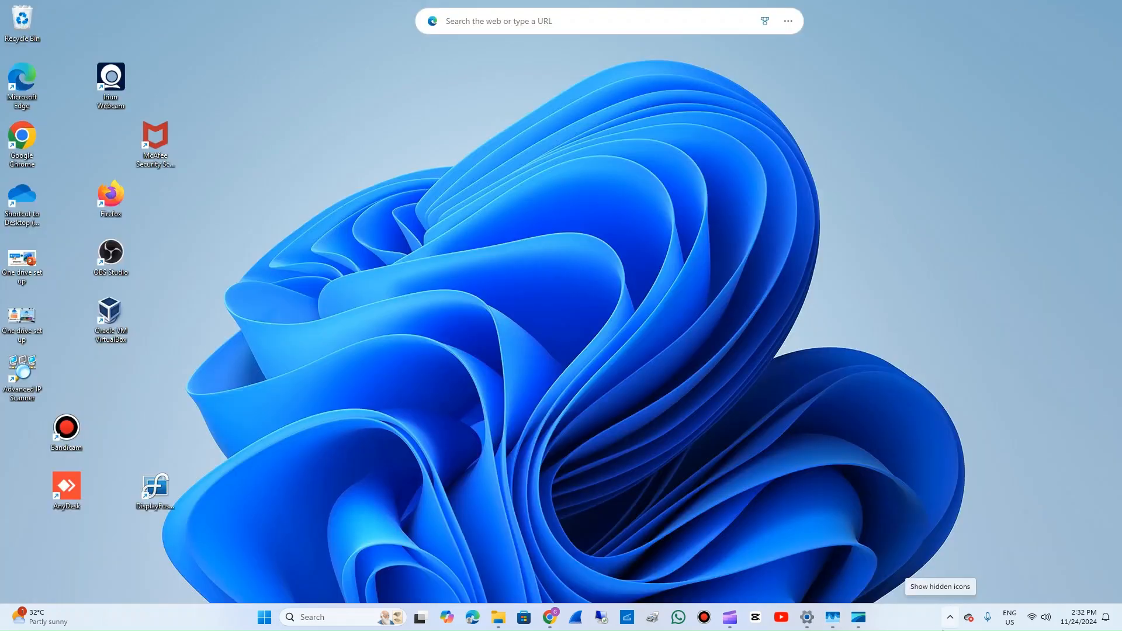
Reopen Task Manager and show its list of startup apps in a maximized window.
right_click(911, 619)
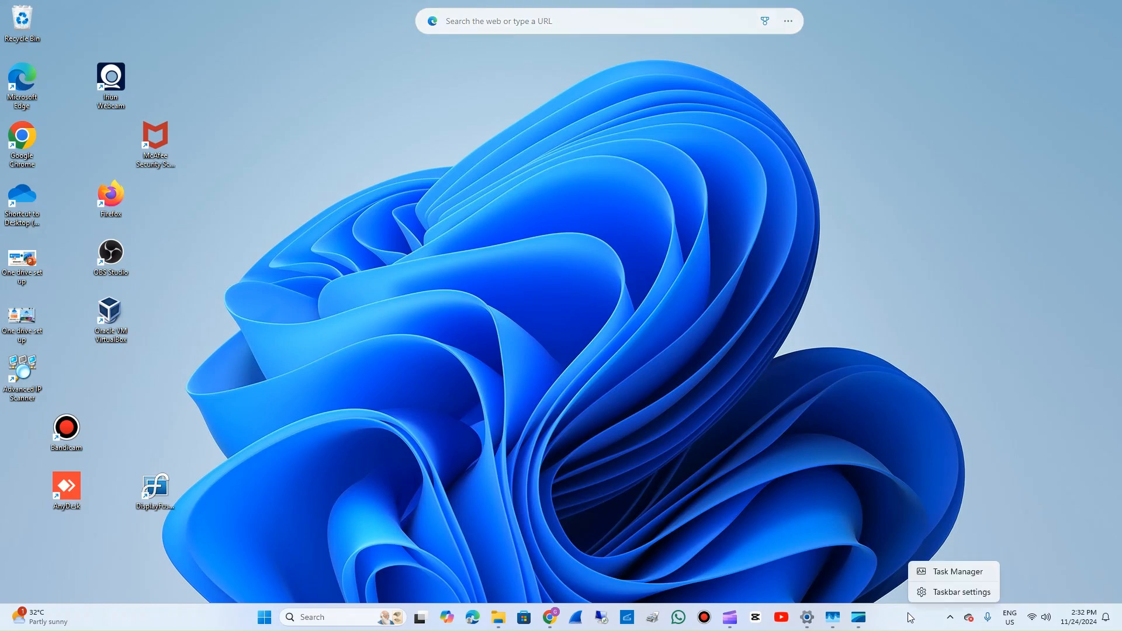
left_click(955, 573)
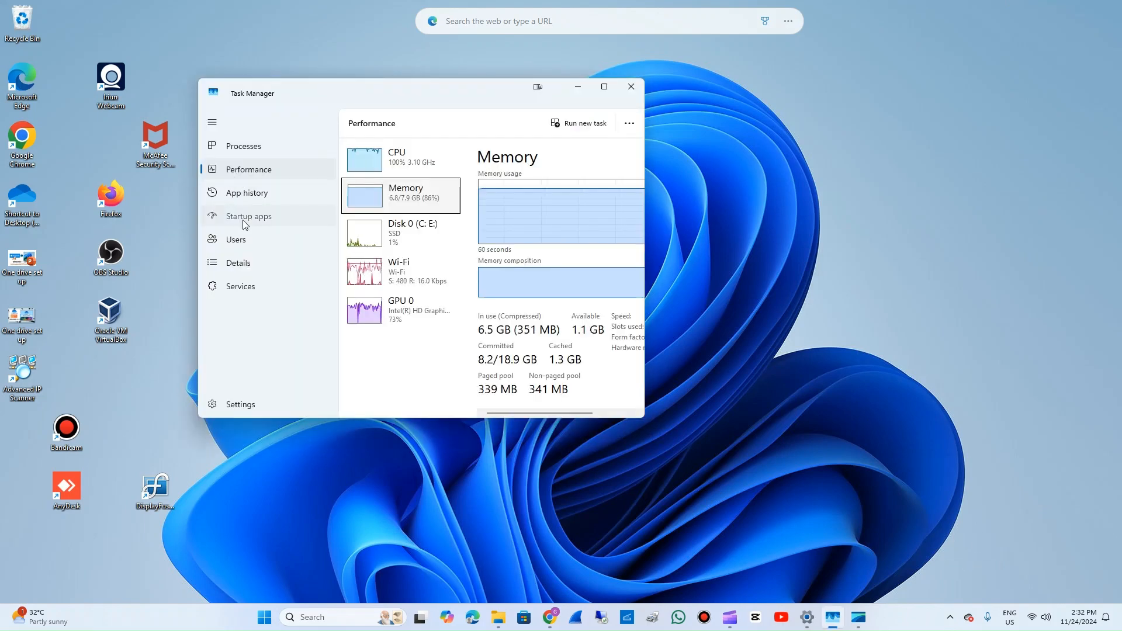
left_click(304, 224)
left_click(605, 87)
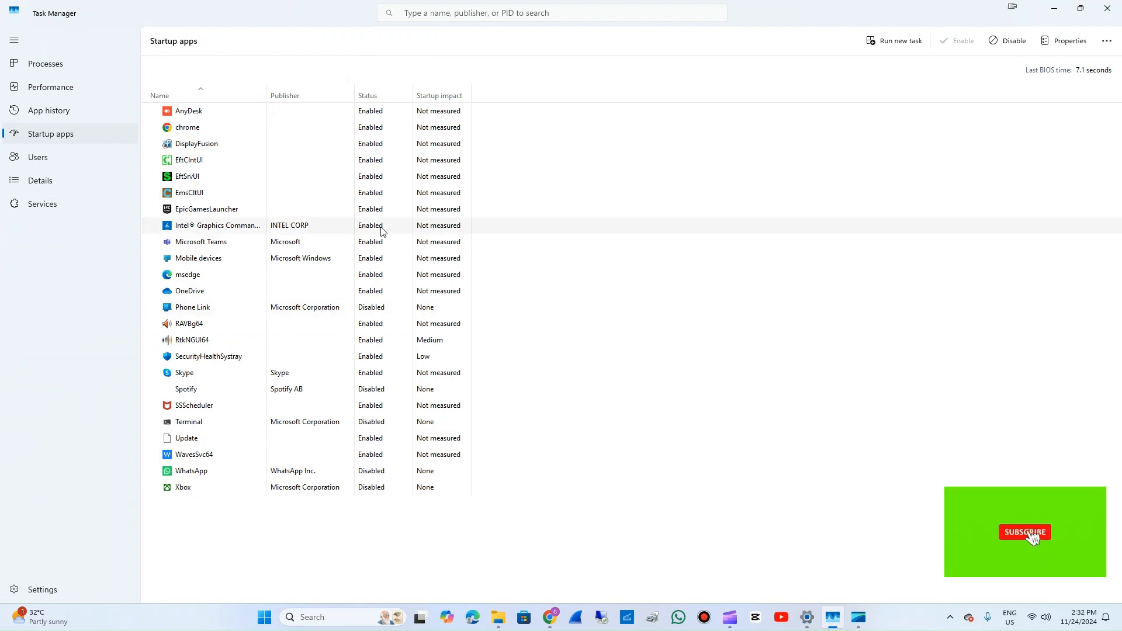
Disable the startup apps AnyDesk, chrome and DisplayFusion.
right_click(366, 116)
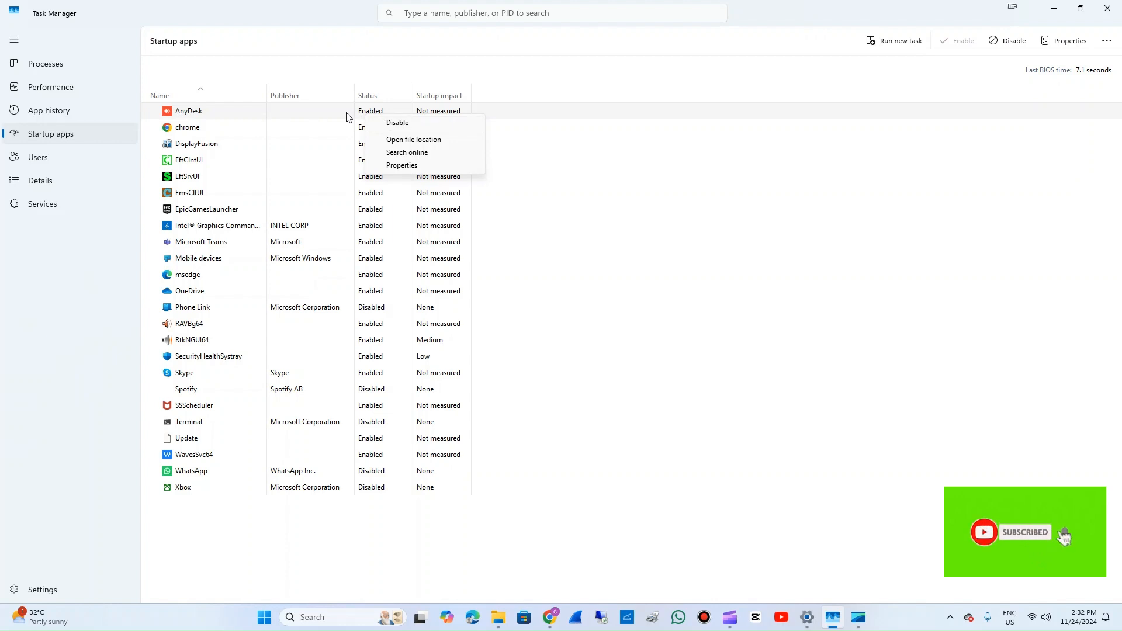
left_click(402, 123)
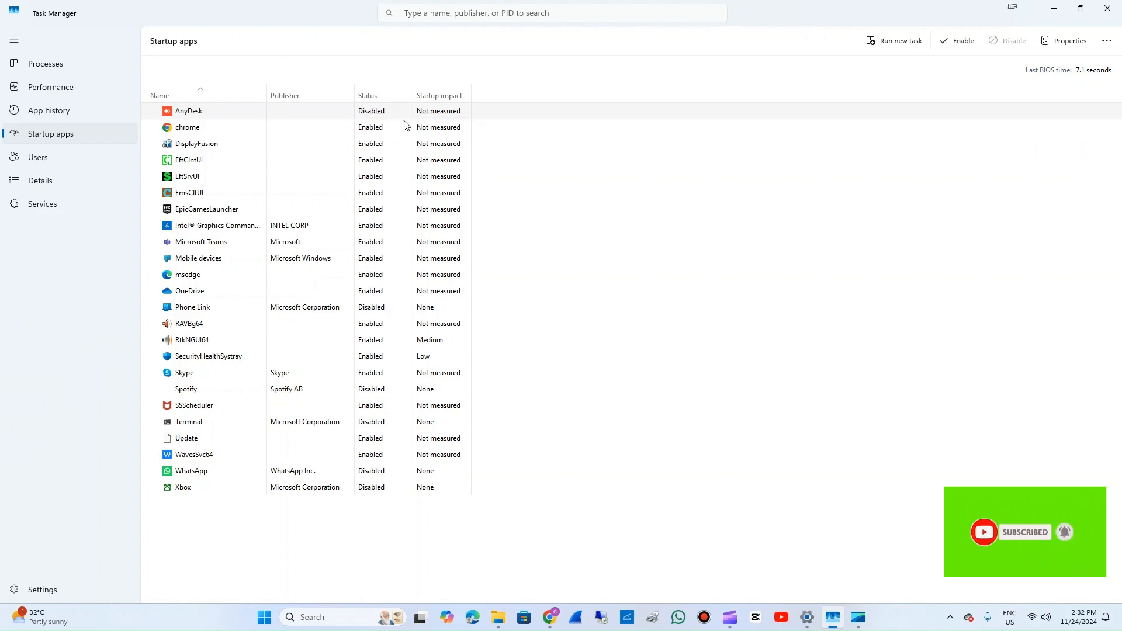
right_click(373, 131)
left_click(399, 139)
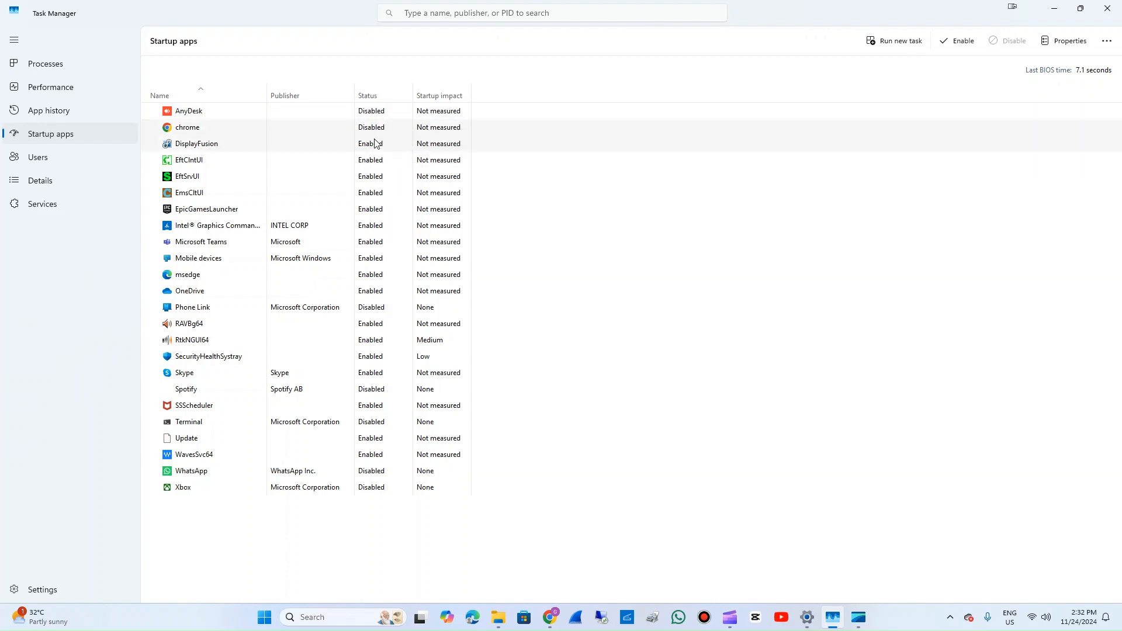
right_click(376, 143)
left_click(402, 149)
Disable the startup apps EftClntUI, EftSrvUI and EmsCltUI.
right_click(375, 161)
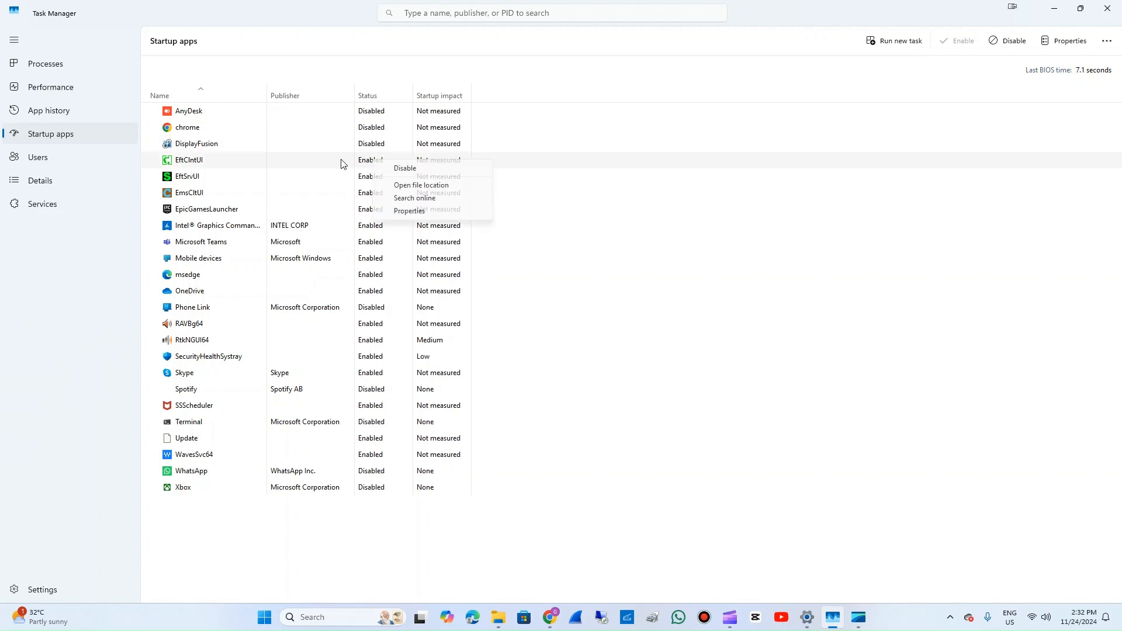
left_click(403, 170)
right_click(387, 180)
left_click(412, 190)
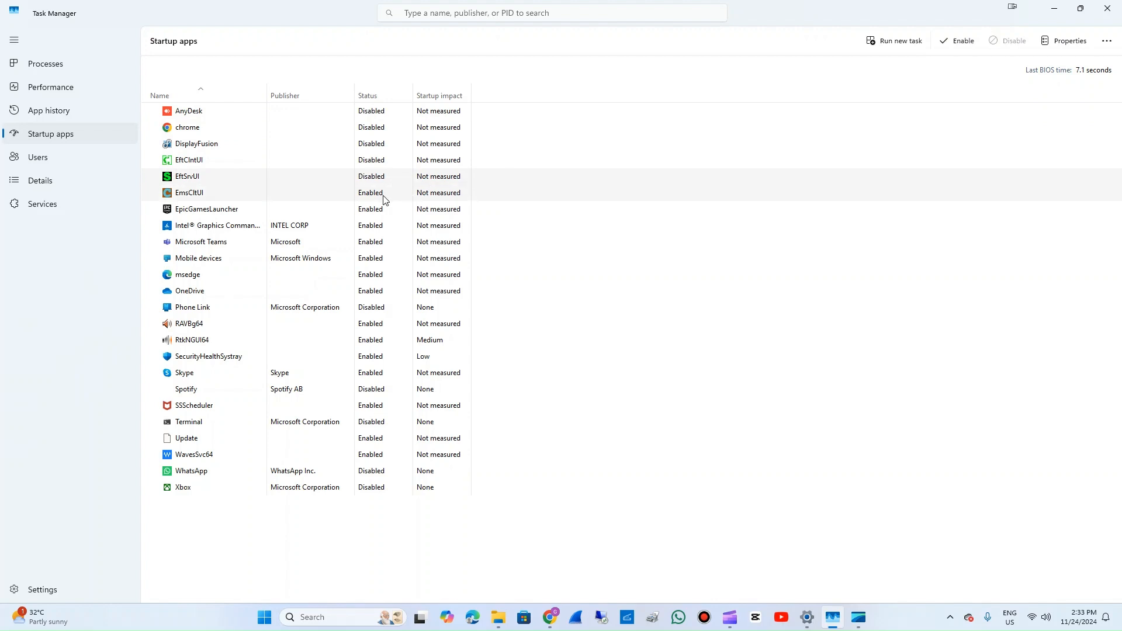
right_click(385, 199)
left_click(408, 205)
Disable the EpicGamesLauncher startup app and try to disable the Intel Graphics startup entry.
right_click(386, 214)
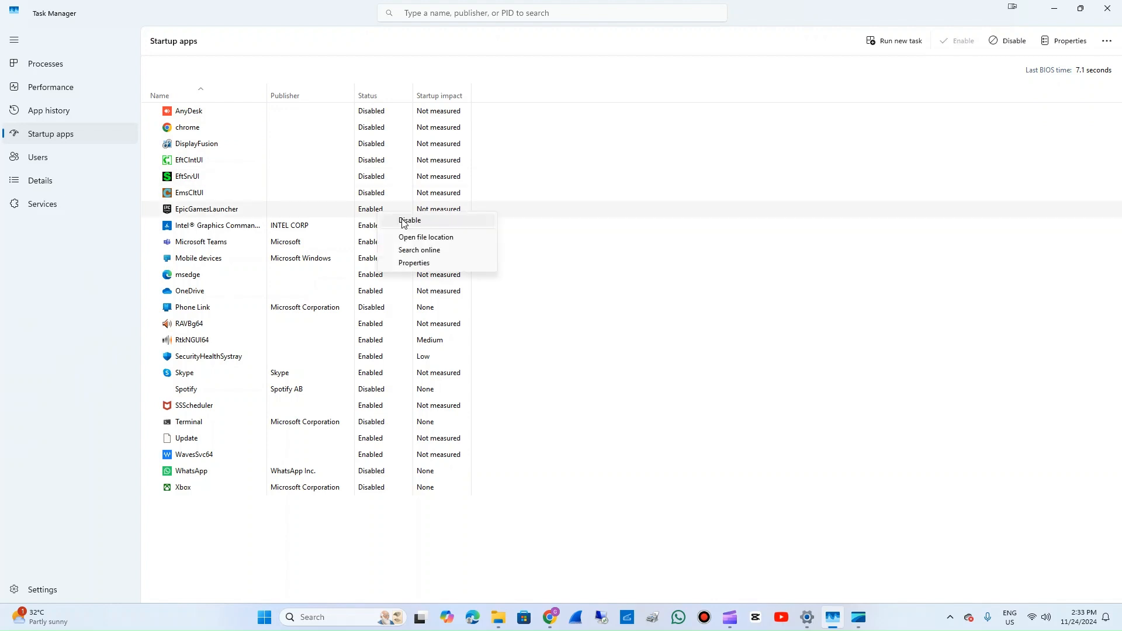
left_click(412, 221)
right_click(374, 229)
left_click(403, 240)
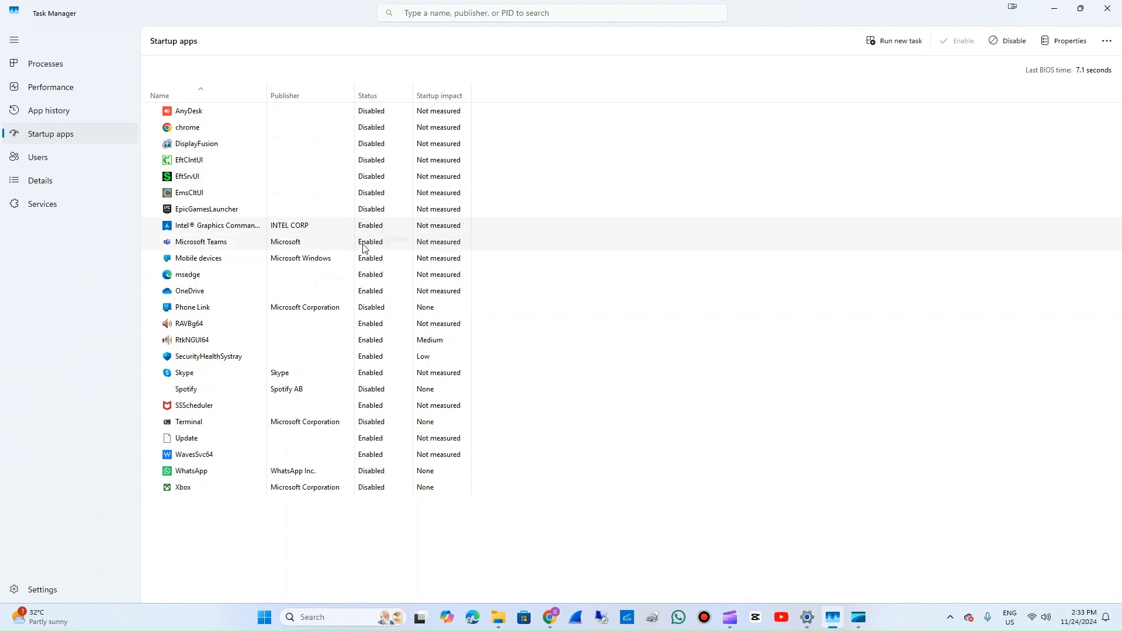
Disable the startup apps Mobile devices and msedge, leaving Microsoft Teams enabled.
right_click(379, 242)
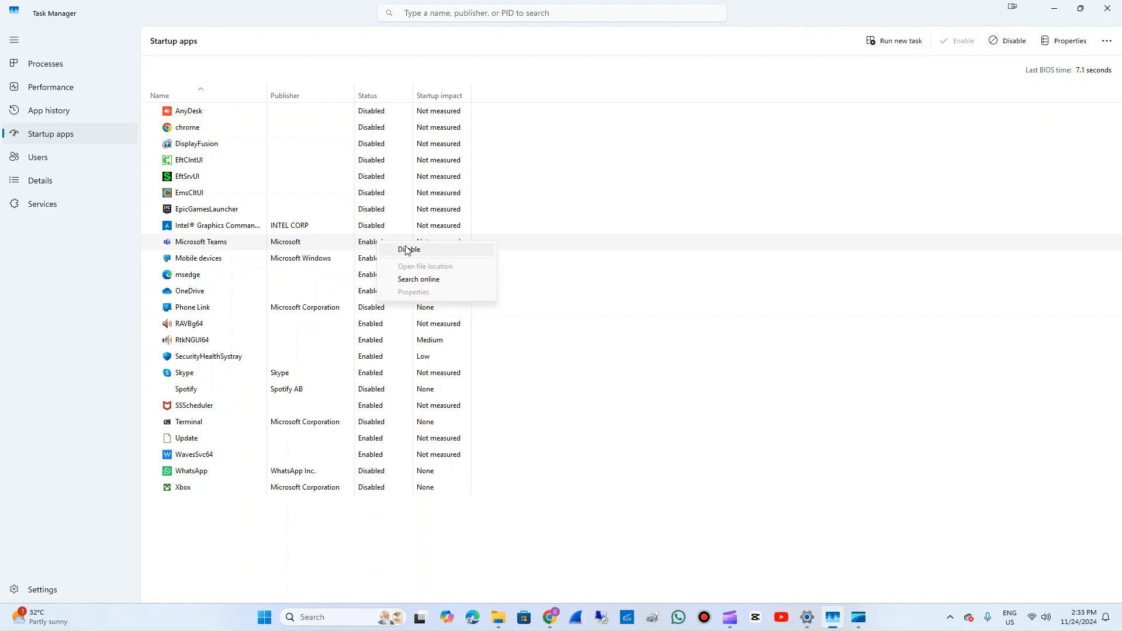
left_click(362, 263)
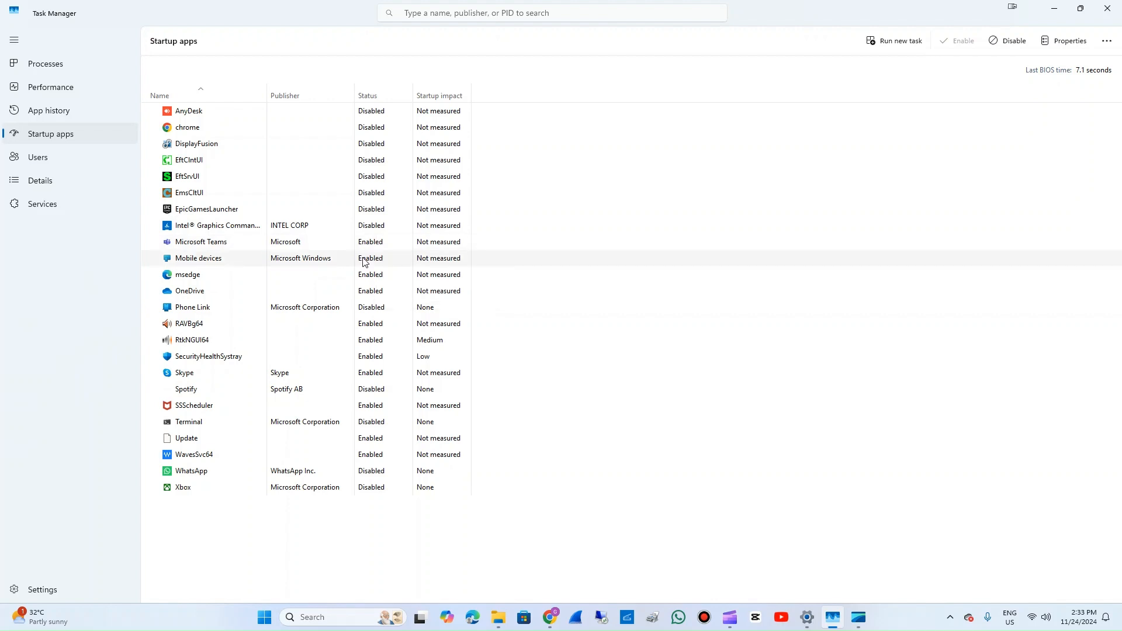
right_click(363, 259)
left_click(415, 270)
right_click(385, 280)
left_click(409, 289)
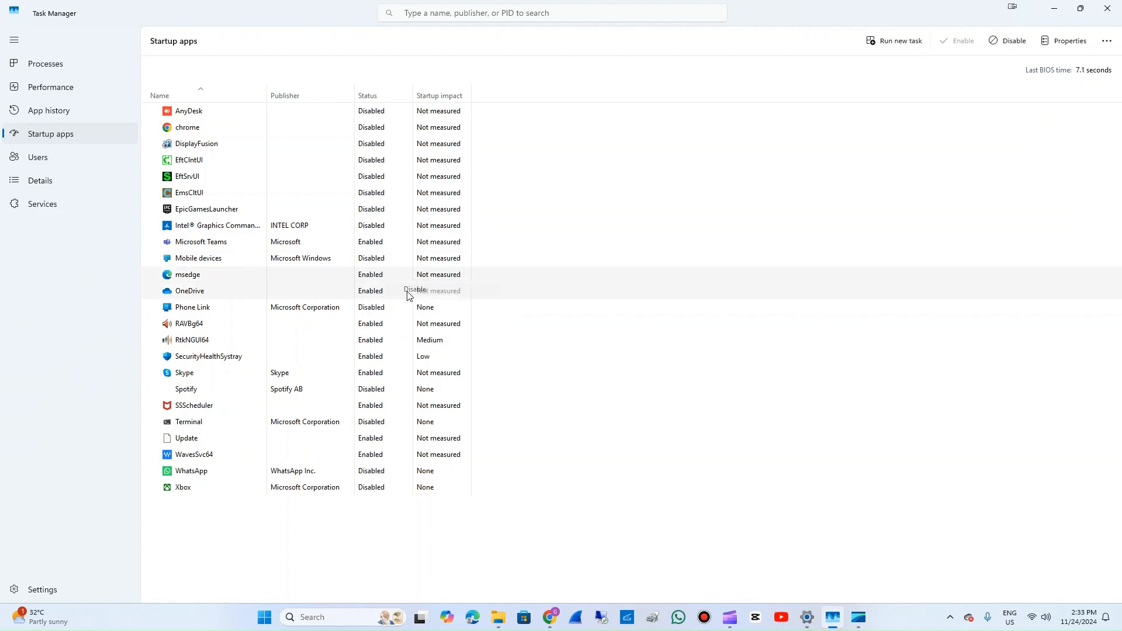
Disable the startup apps RAVBg64 and RtkNGUI64, leaving OneDrive enabled.
right_click(383, 292)
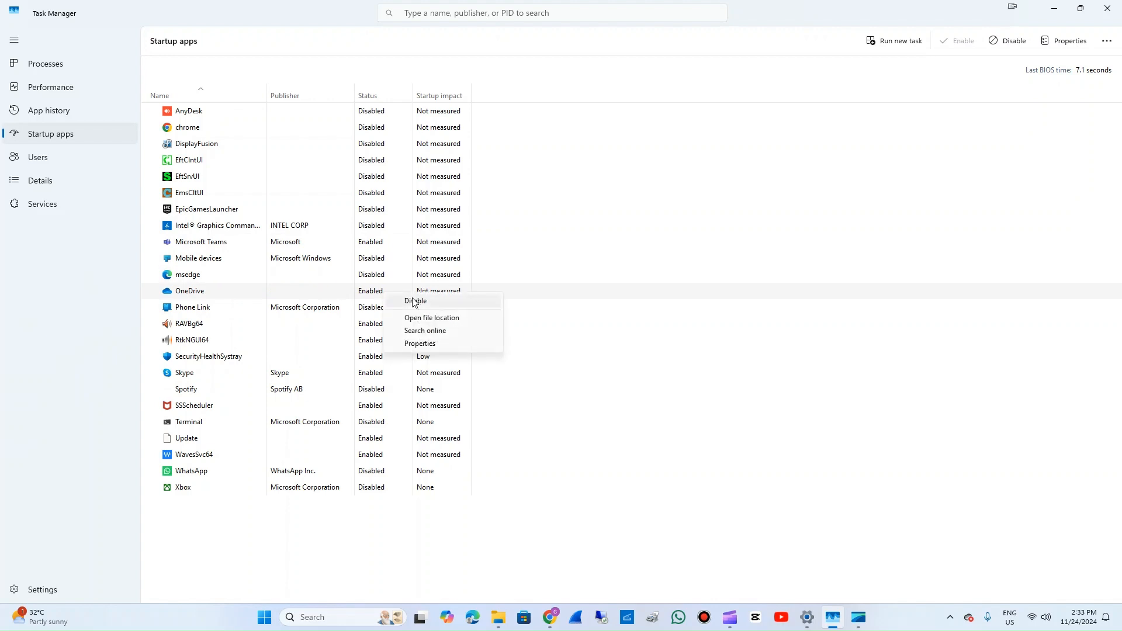
left_click(371, 304)
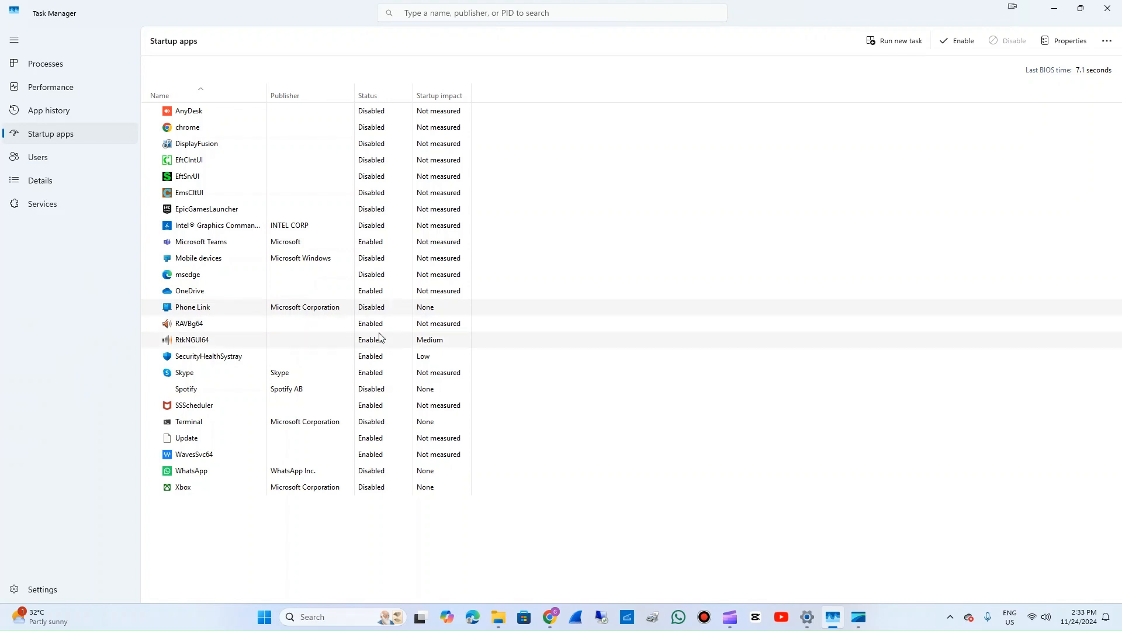
right_click(380, 327)
left_click(412, 335)
right_click(380, 338)
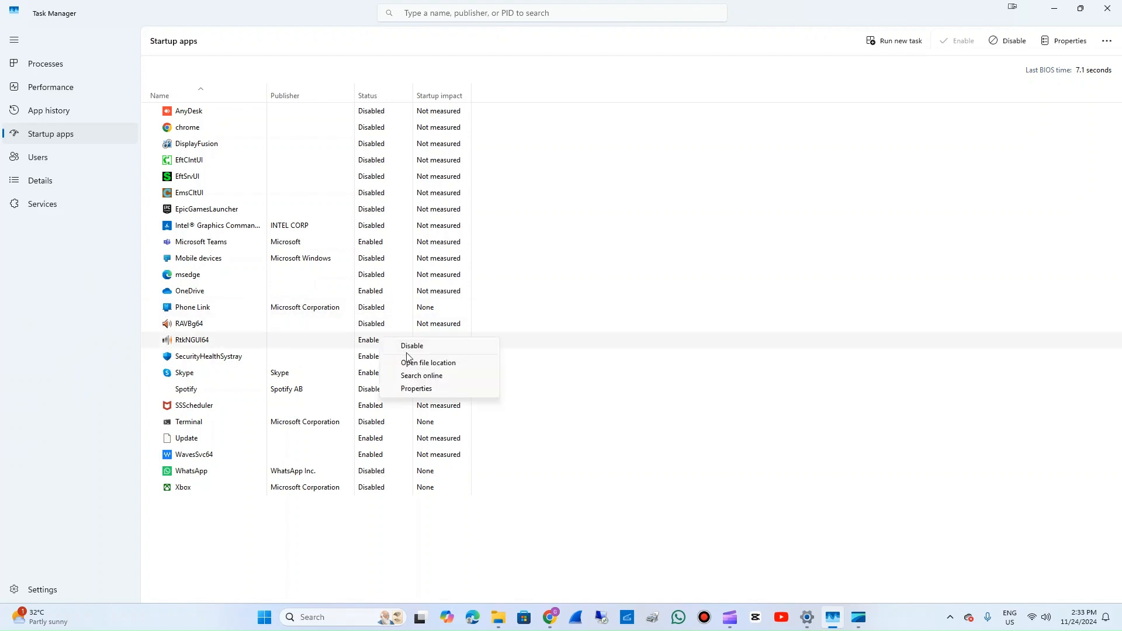
left_click(411, 346)
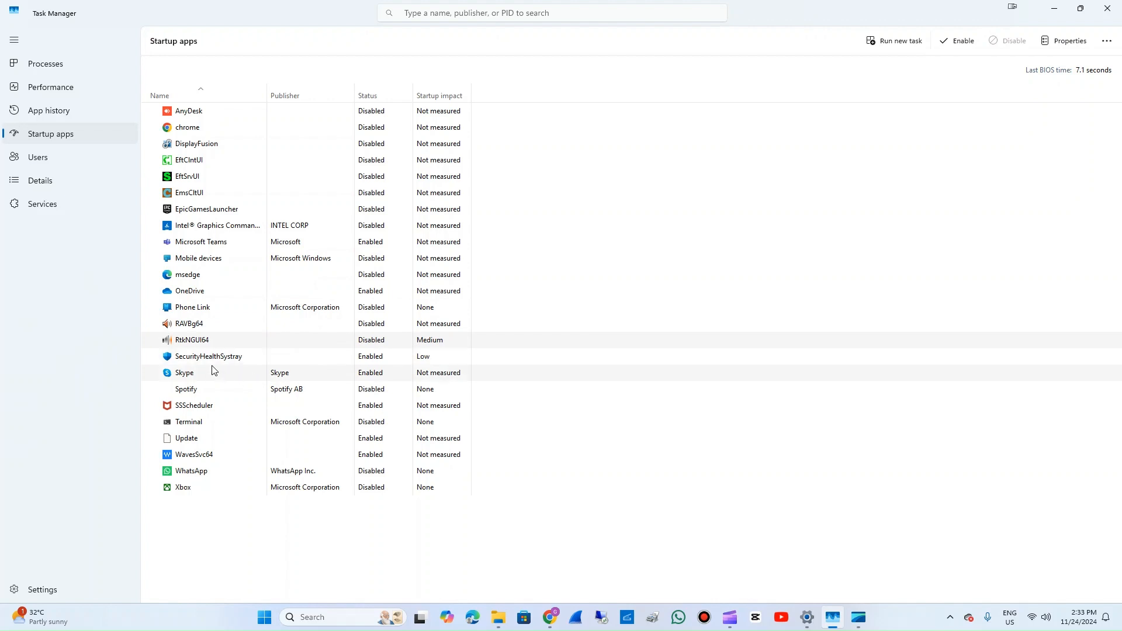
Disable the startup apps Skype and WavesSvc64 and minimize Task Manager.
right_click(388, 377)
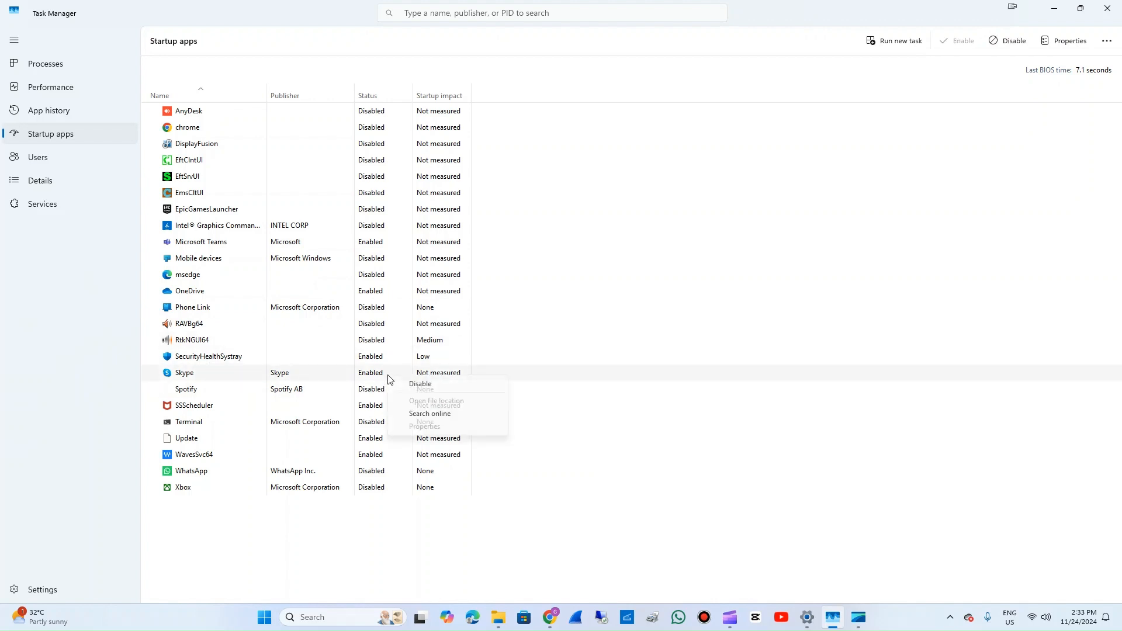
left_click(422, 386)
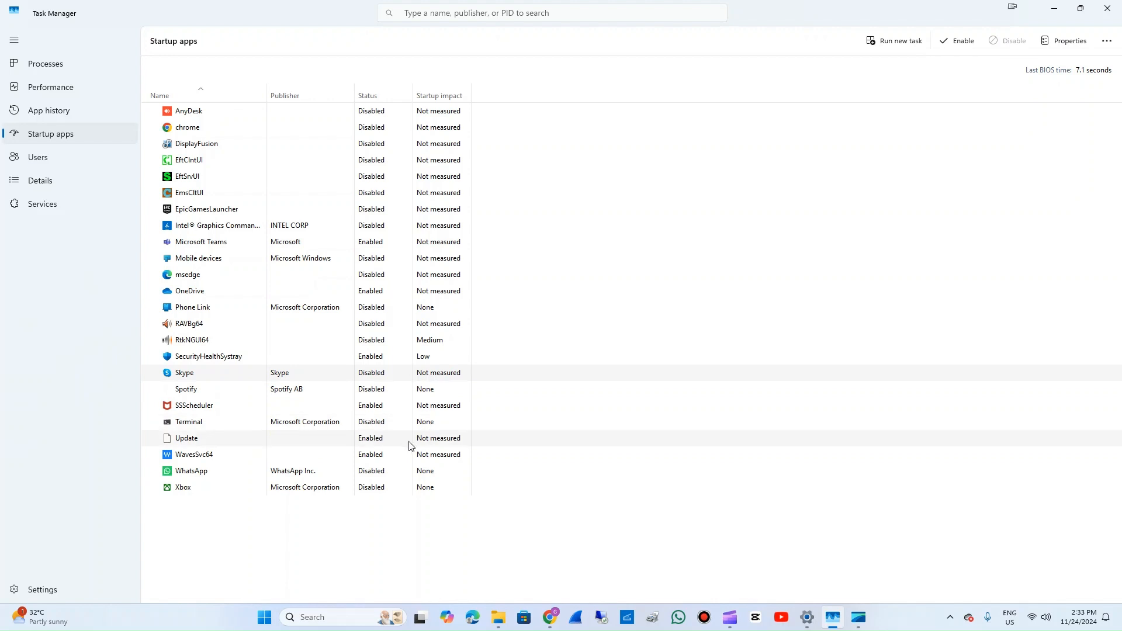
right_click(391, 456)
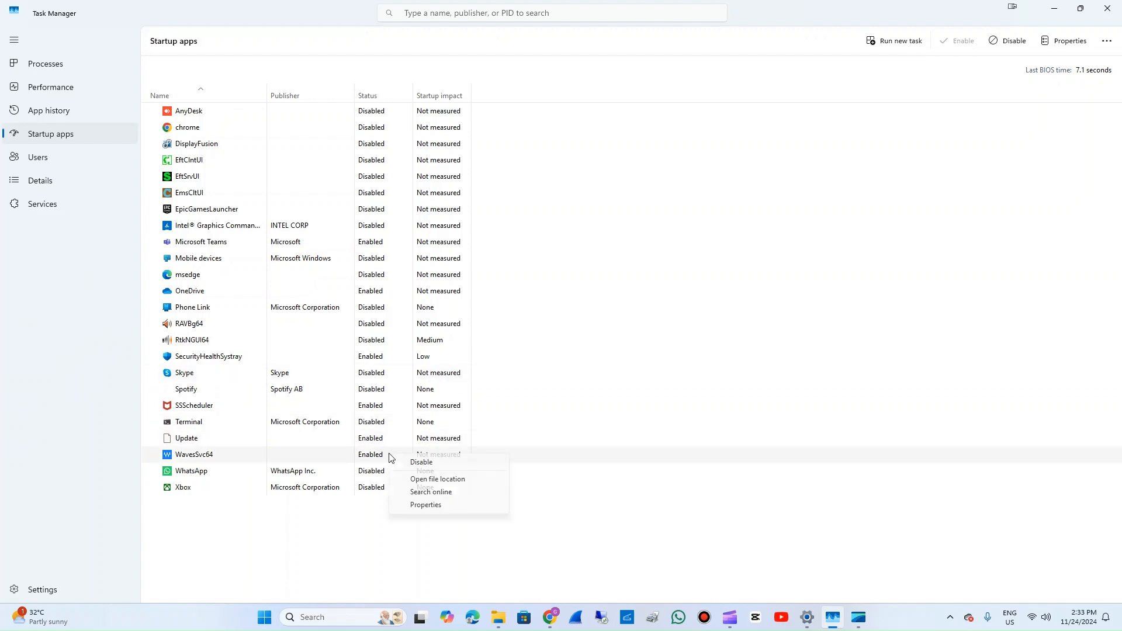
left_click(423, 462)
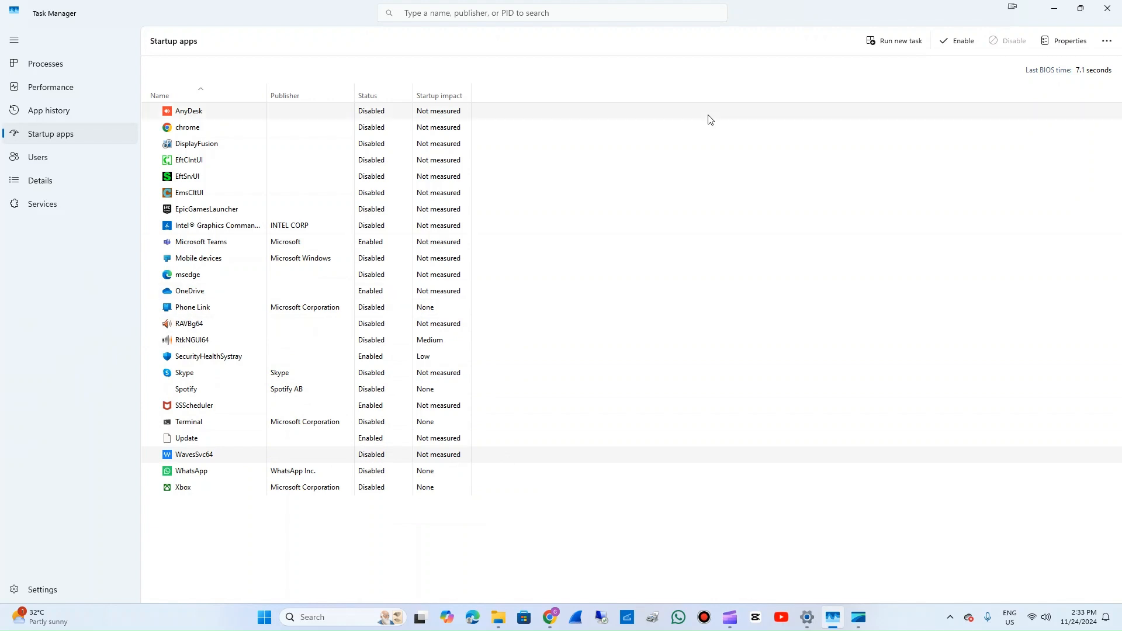
left_click(1058, 10)
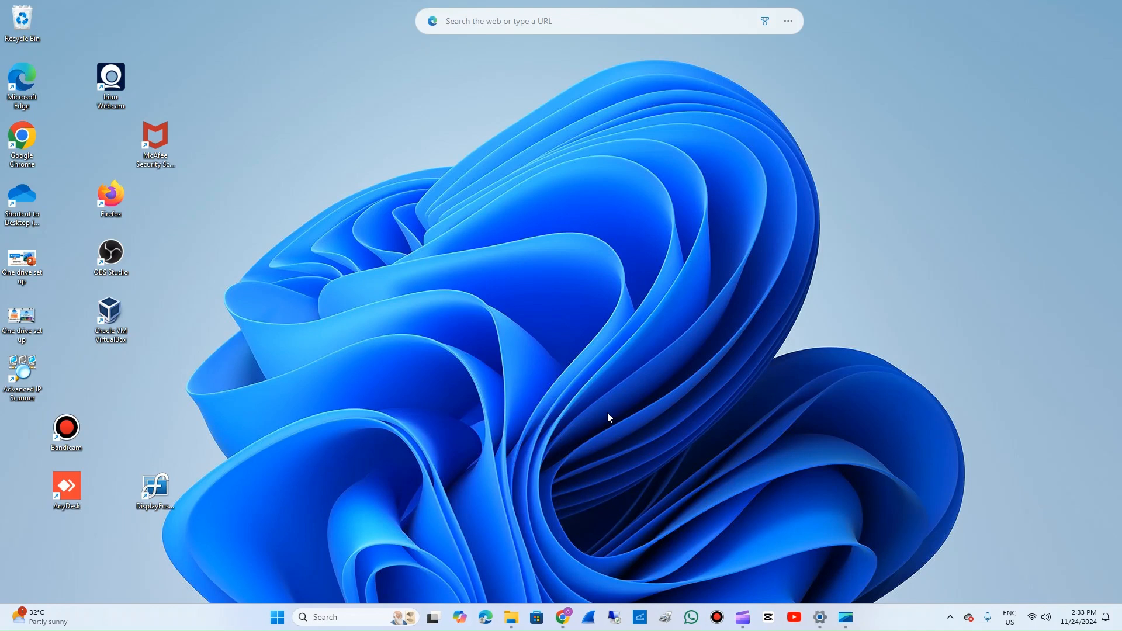
left_click(337, 623)
type("advanced")
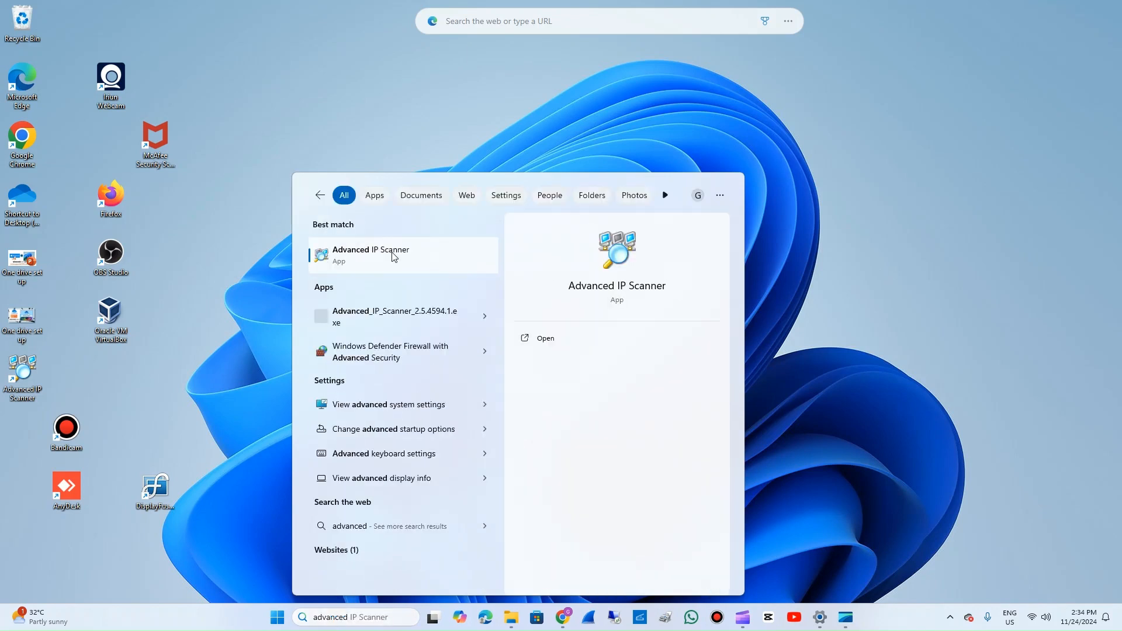
left_click(393, 256)
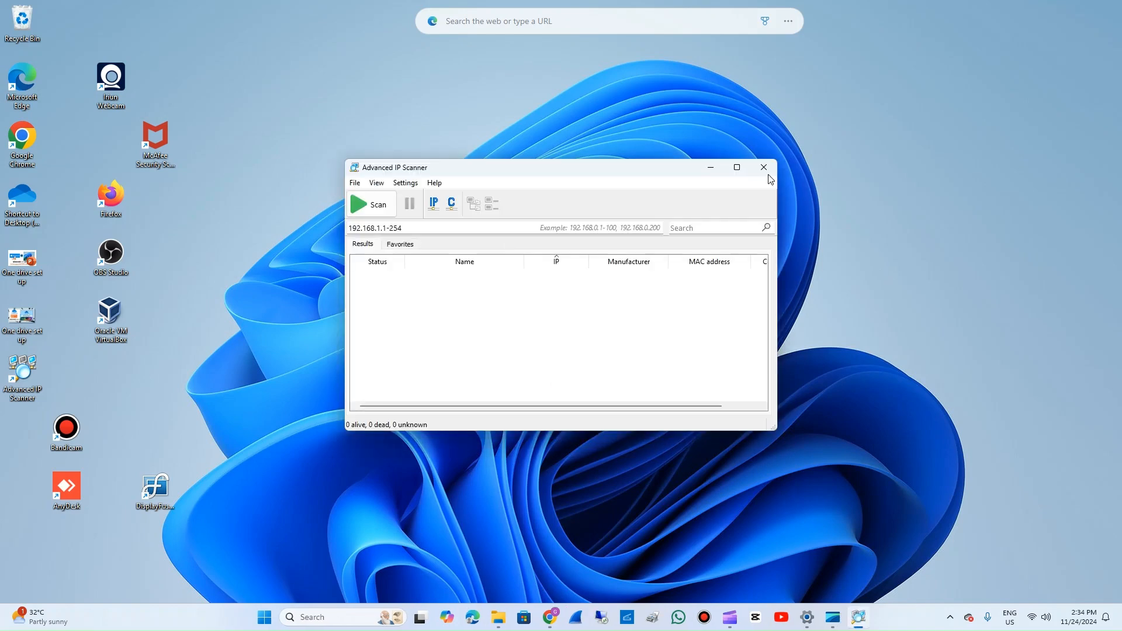
left_click(764, 168)
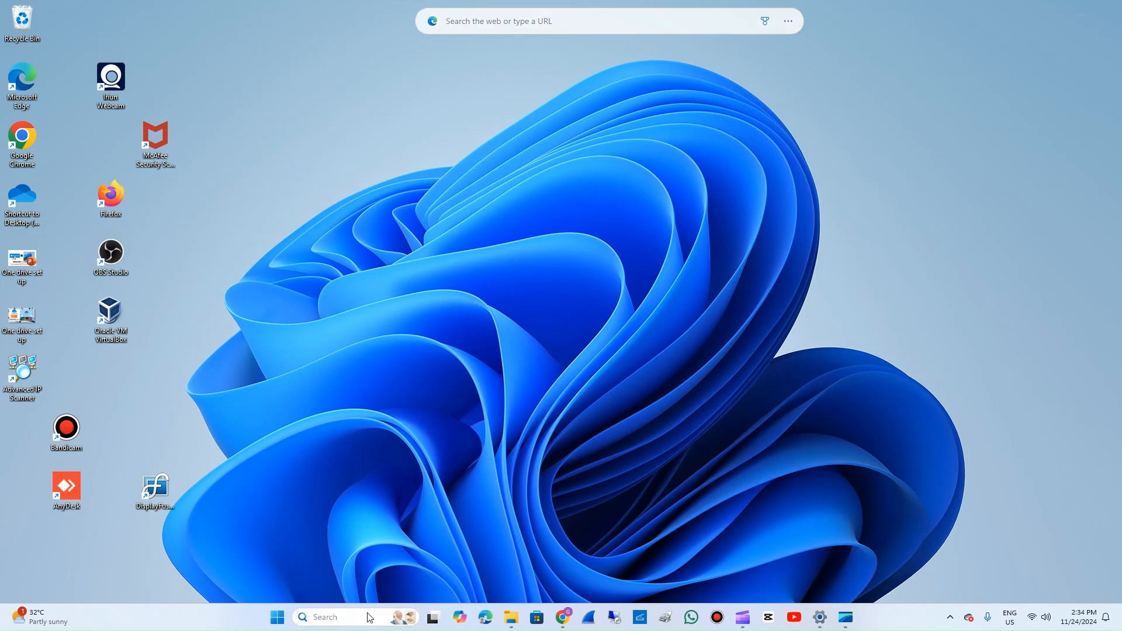
Search Windows for "advance", open View advanced system settings and move the System Properties window toward the middle of the desktop.
type("adv")
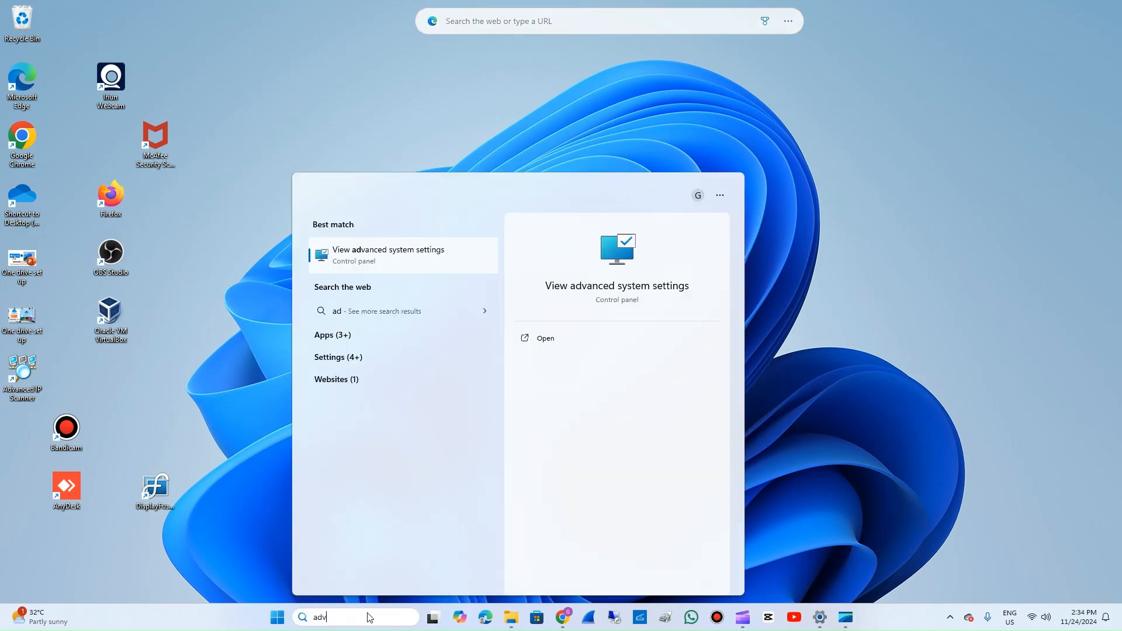
type("ance")
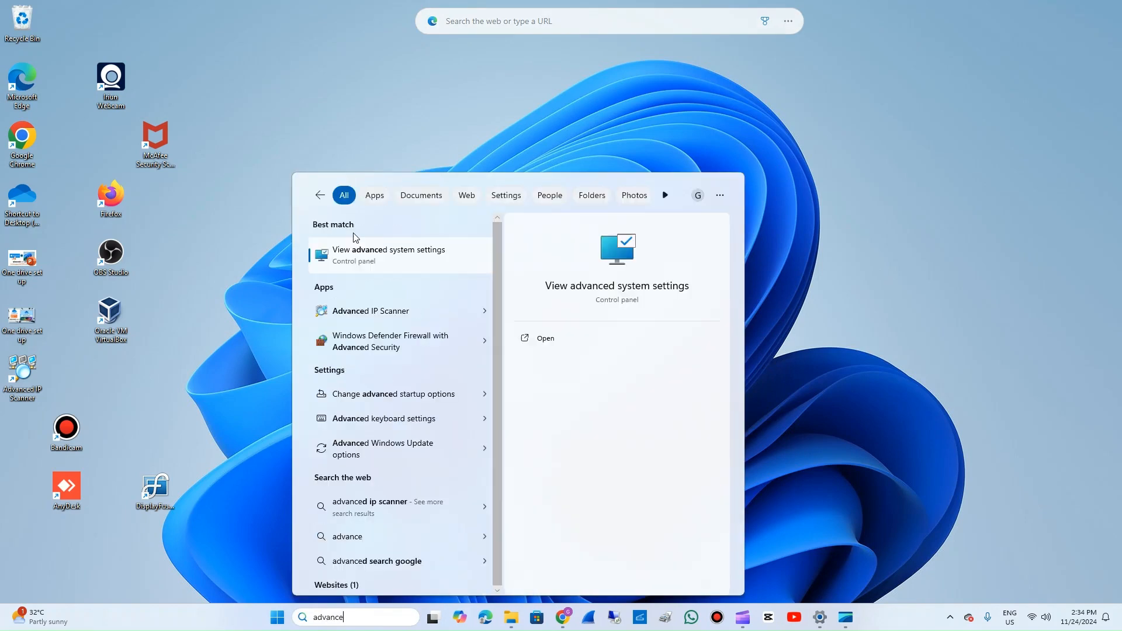
left_click(362, 258)
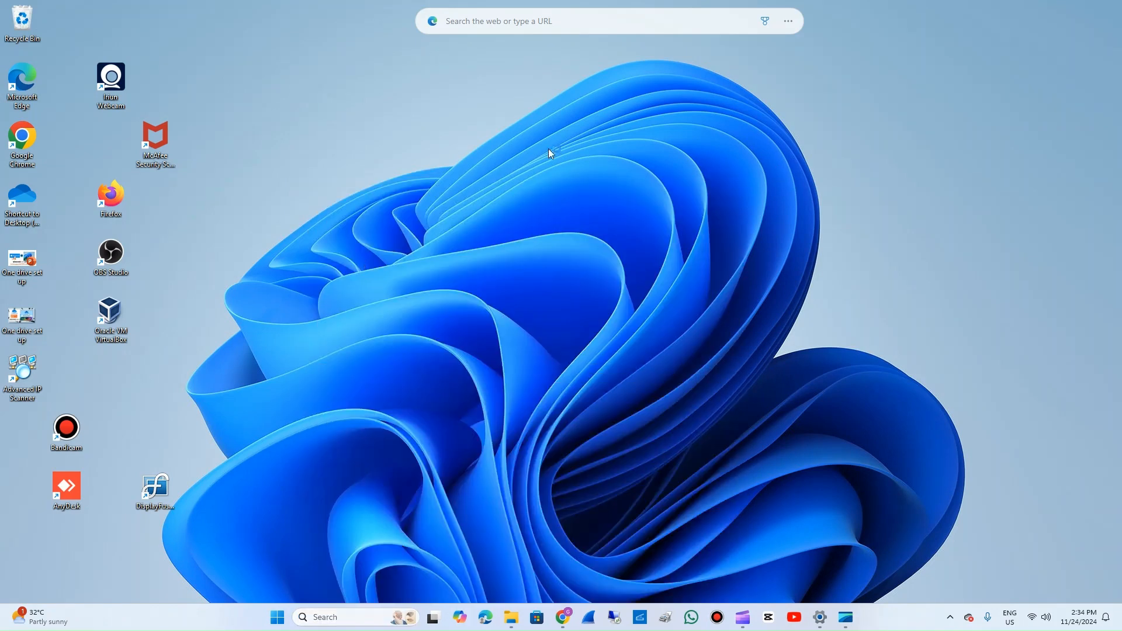
left_click_drag(210, 88, 531, 109)
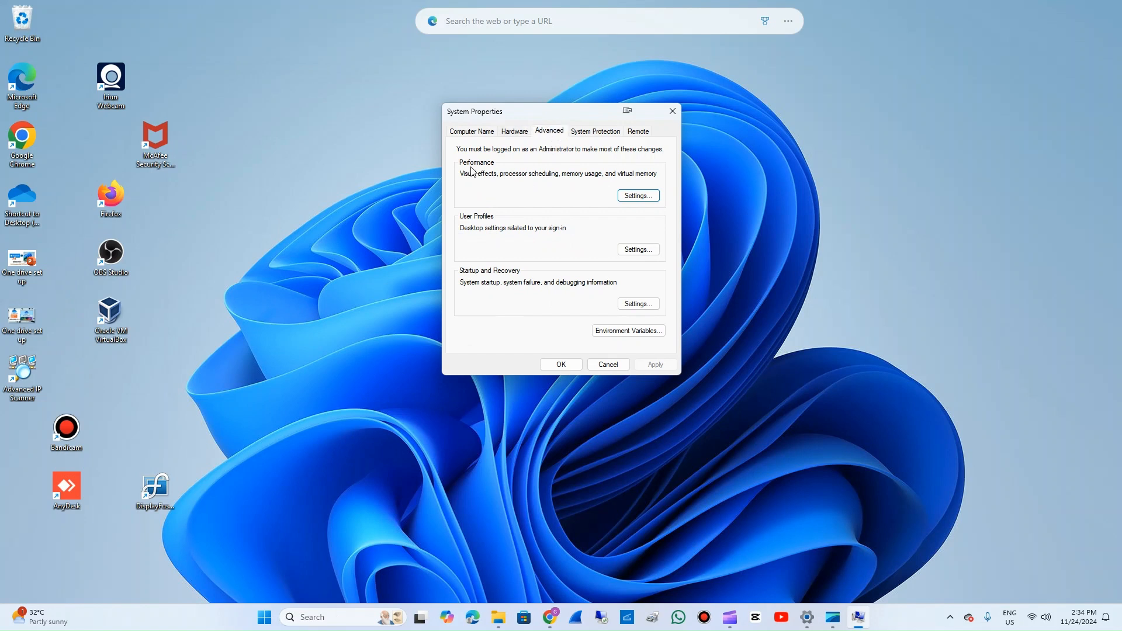
Set the Windows visual effects to Adjust for best performance in Performance Options, apply the change and close System Properties.
left_click(639, 196)
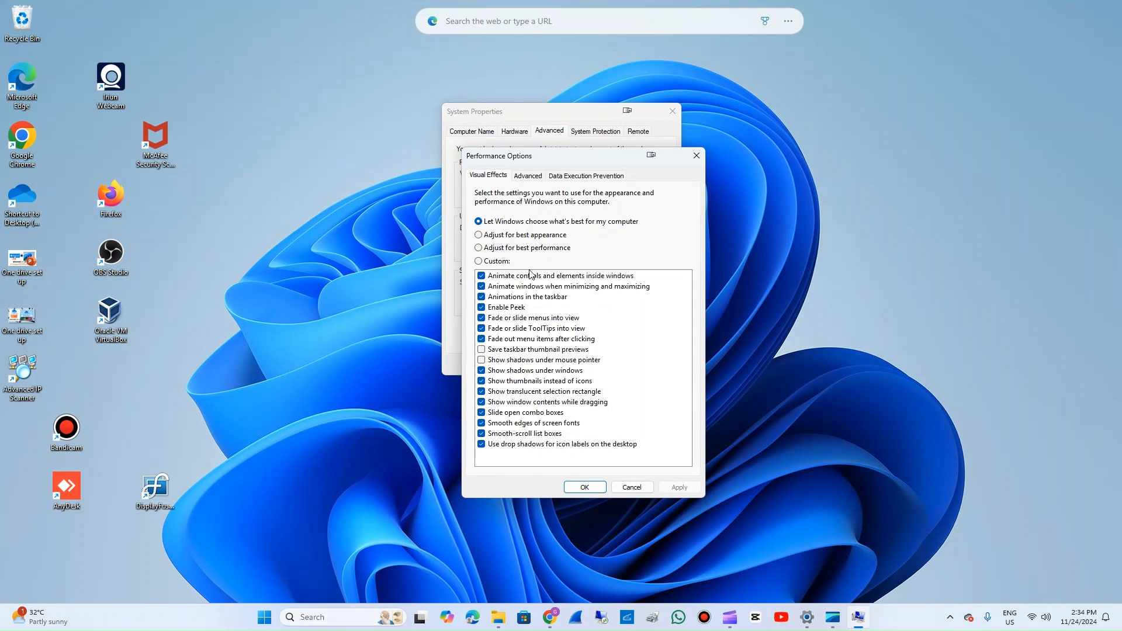
left_click(479, 247)
left_click(681, 488)
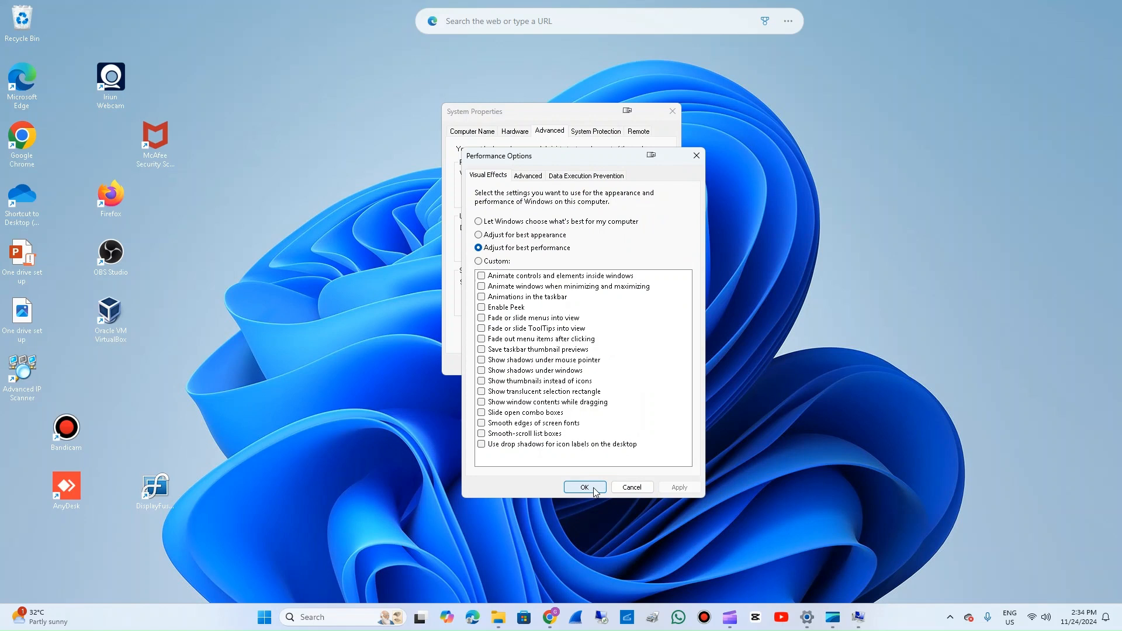
left_click(527, 350)
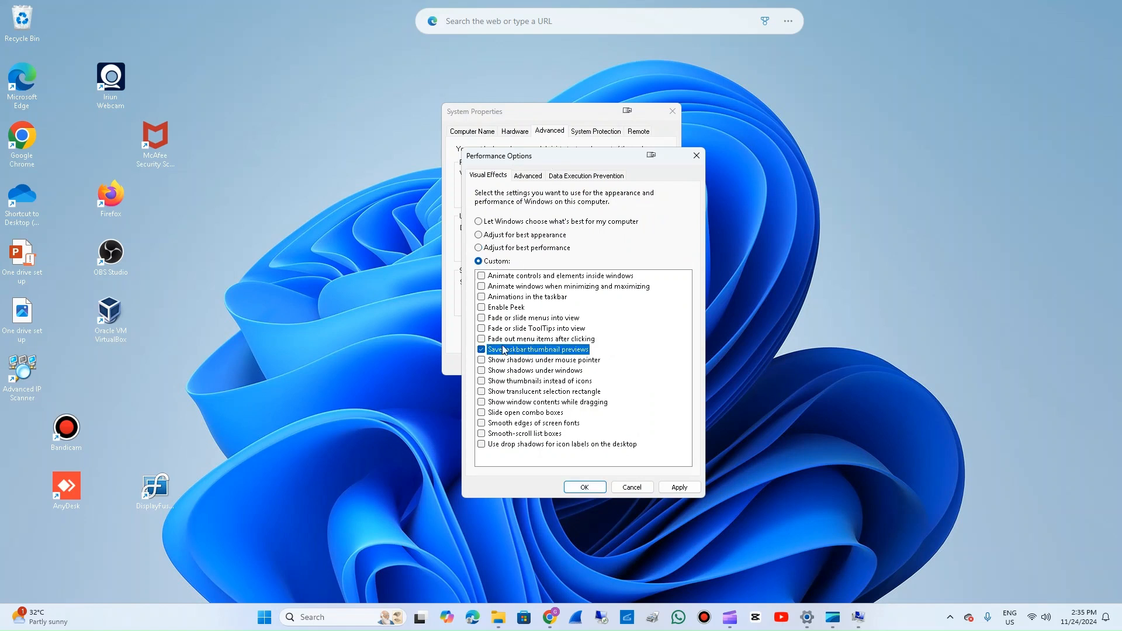
left_click(480, 248)
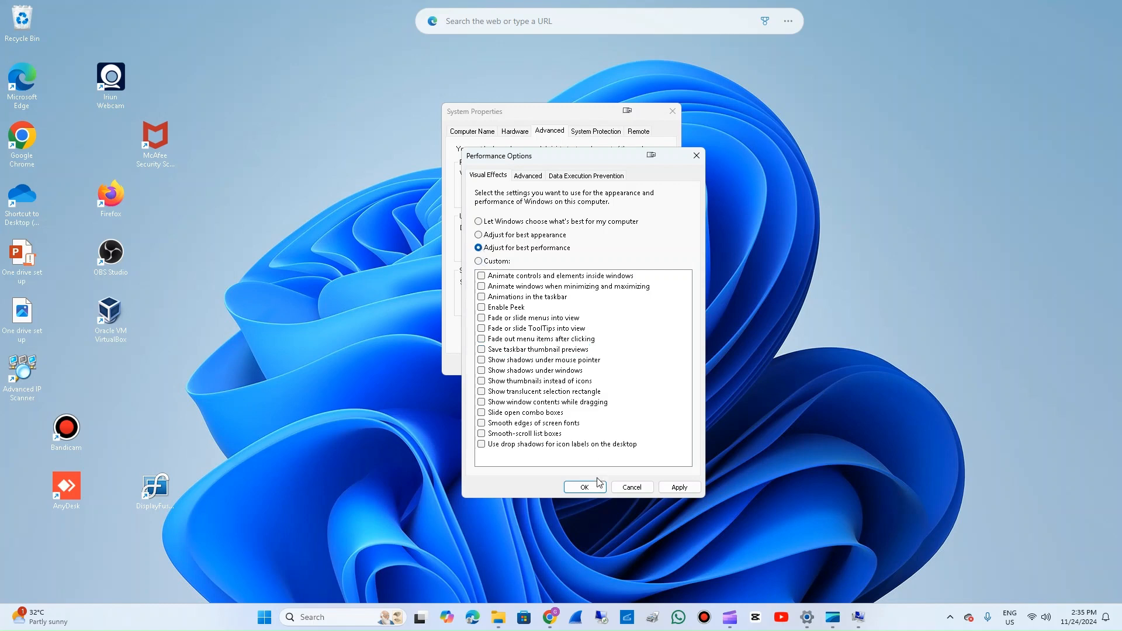
left_click(675, 487)
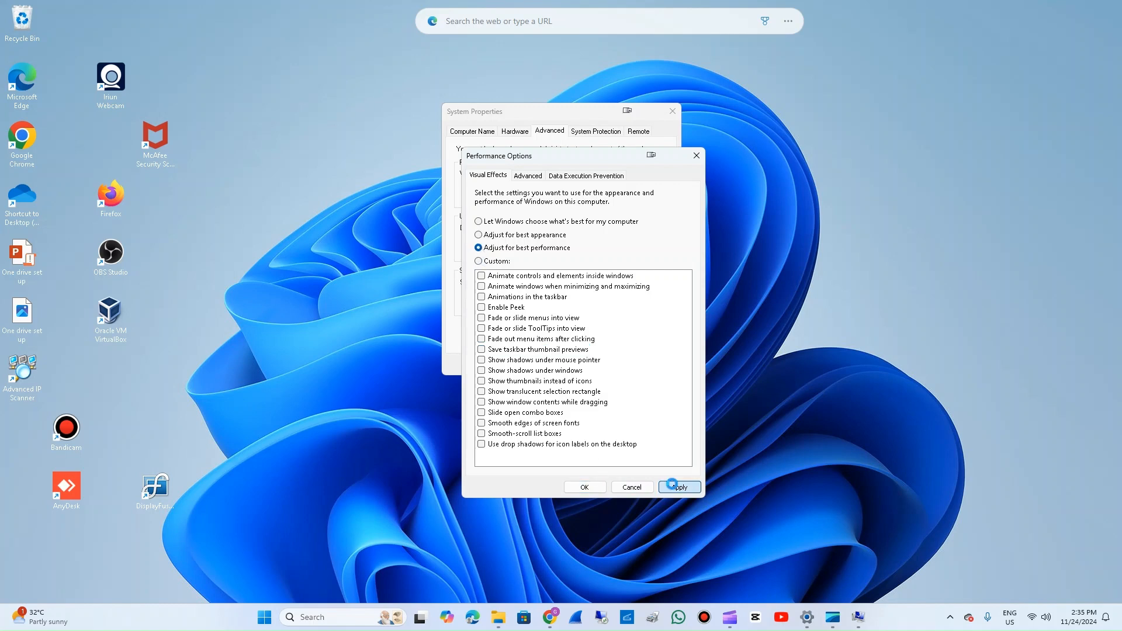
left_click(592, 488)
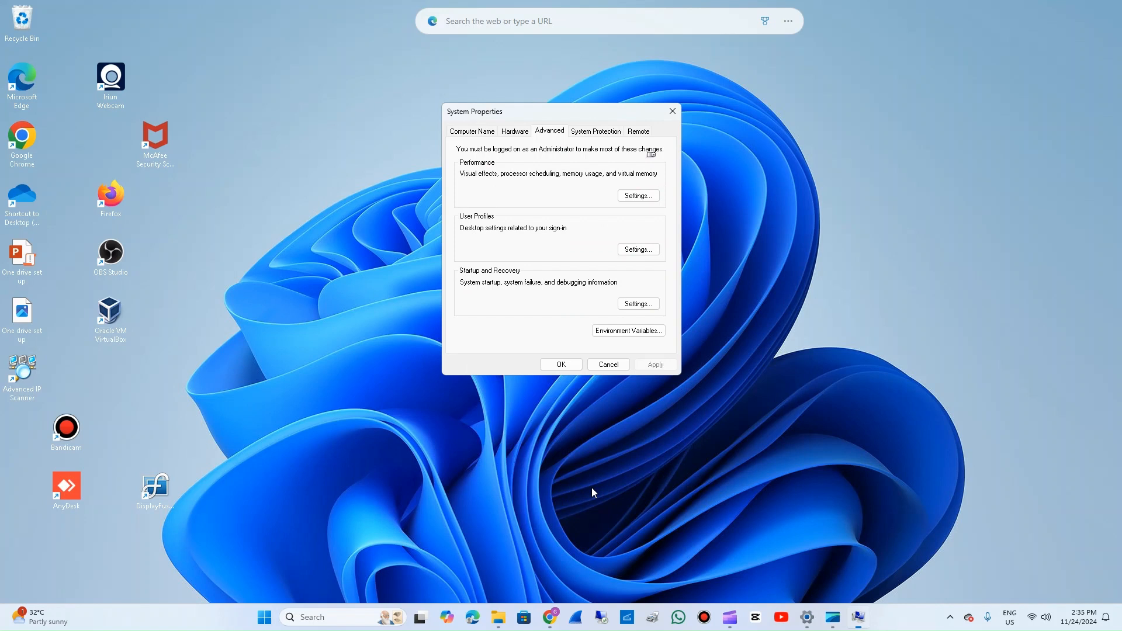
left_click(675, 115)
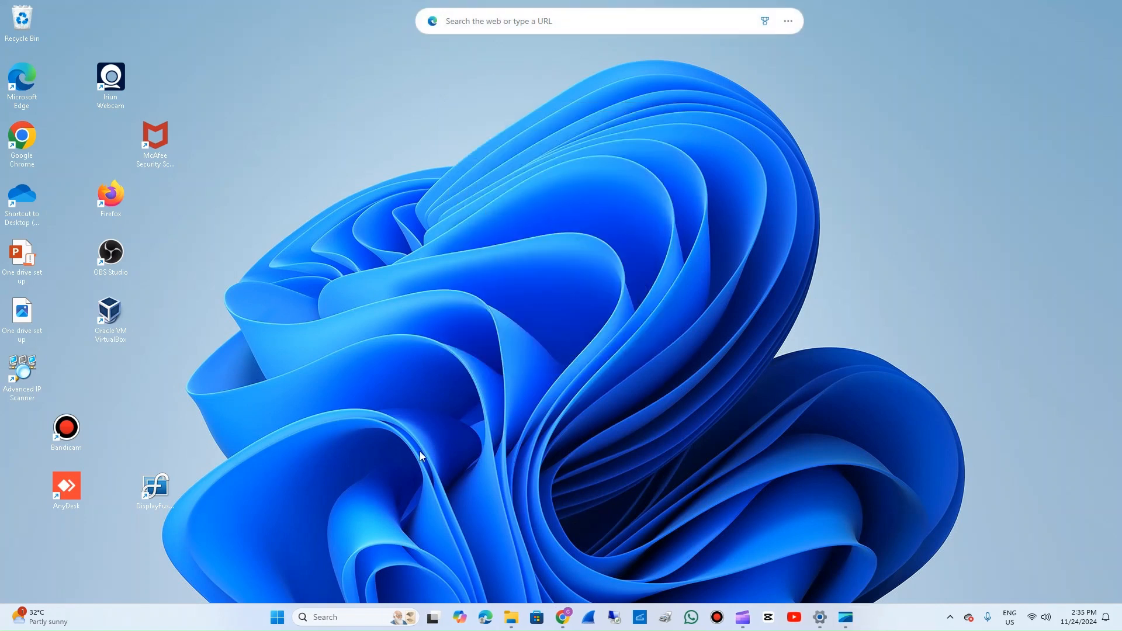
View the notification center, and open the Settings app through a Windows search for "settings".
left_click(348, 617)
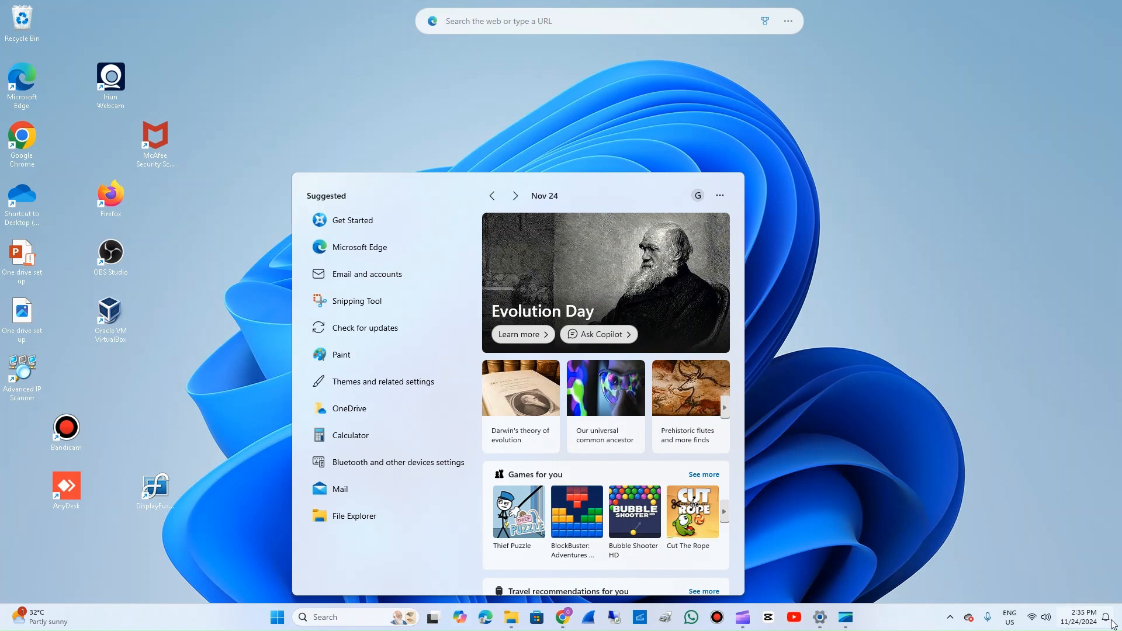
left_click(1110, 622)
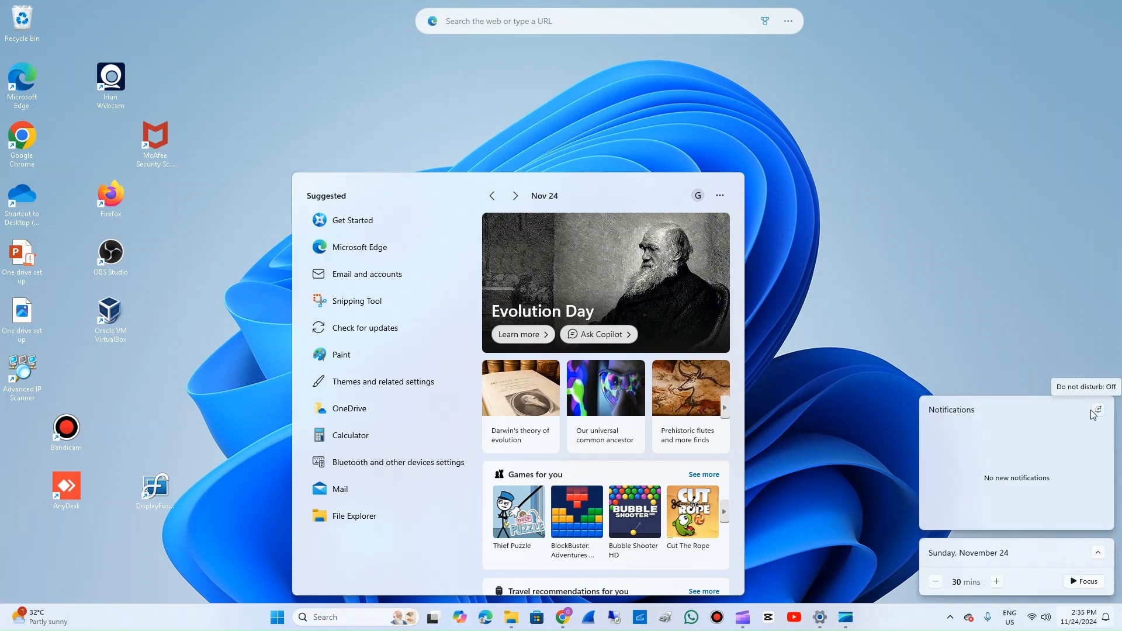
left_click(336, 618)
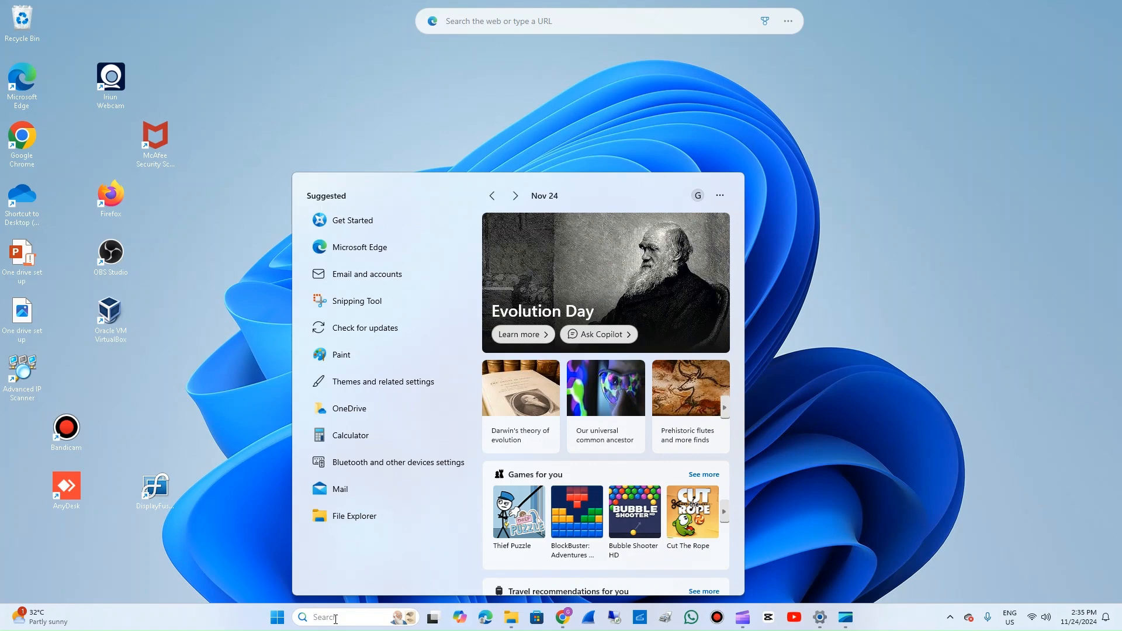
type("settings")
left_click(427, 254)
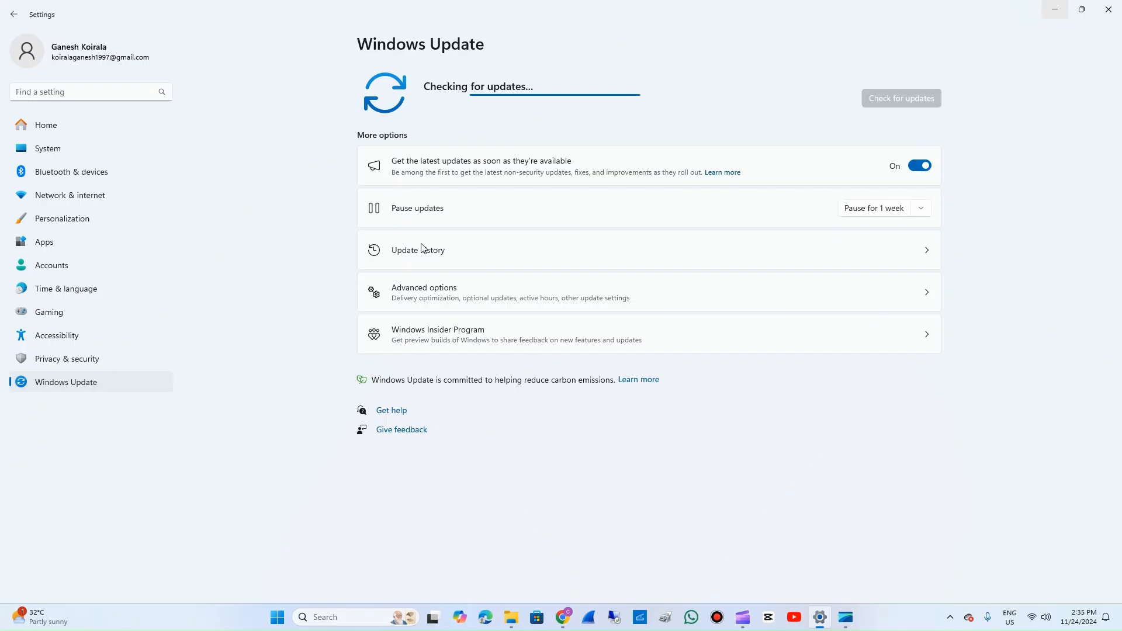
Search Settings for "notifica", open the Notifications page and look through the apps allowed to send notifications.
left_click(60, 92)
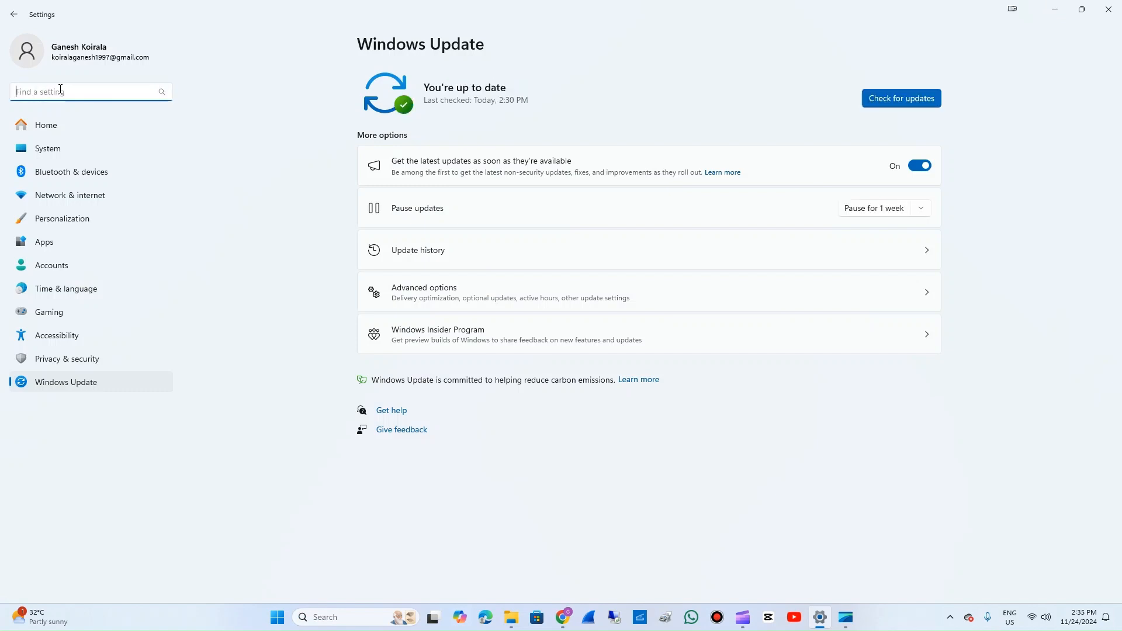
type("notifica")
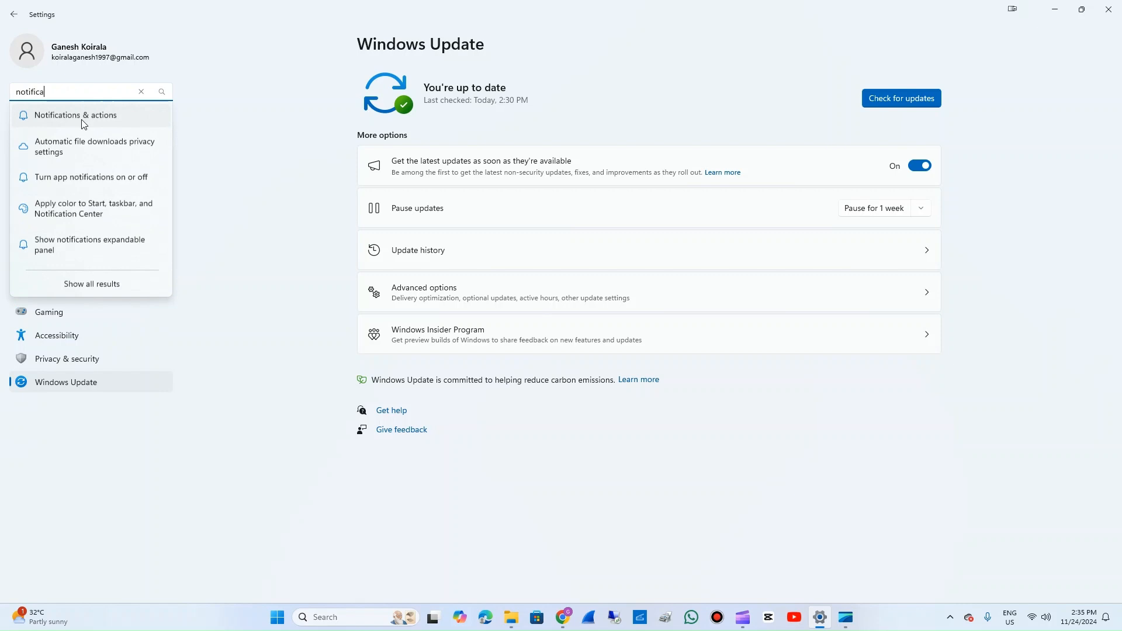
key("Return")
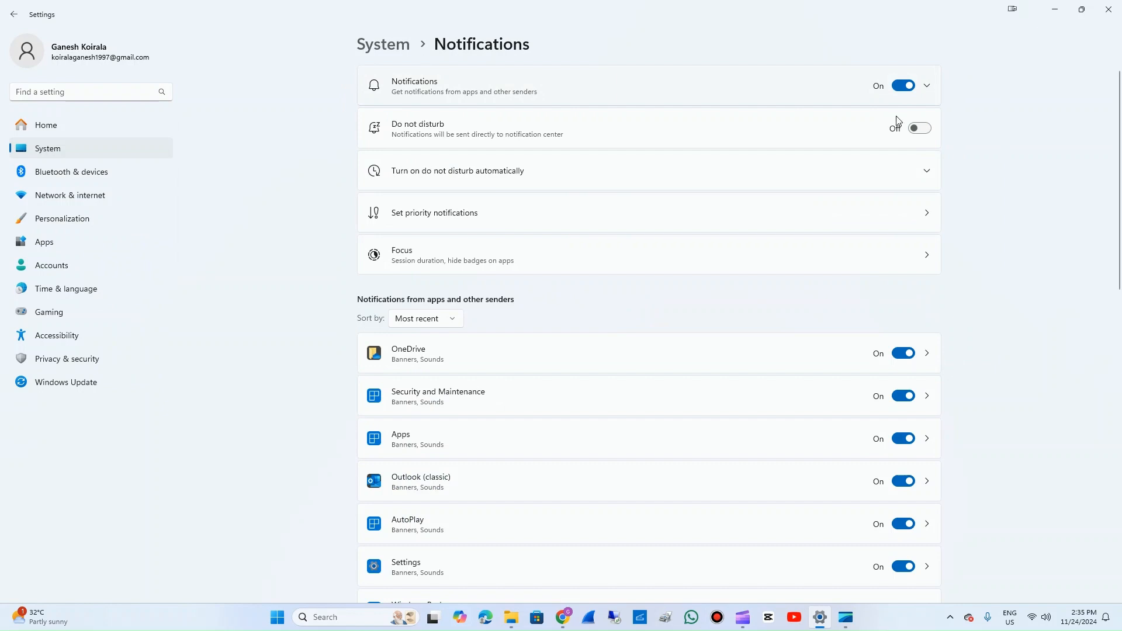
scroll(746, 357, "down", 2)
scroll(744, 366, "up", 3)
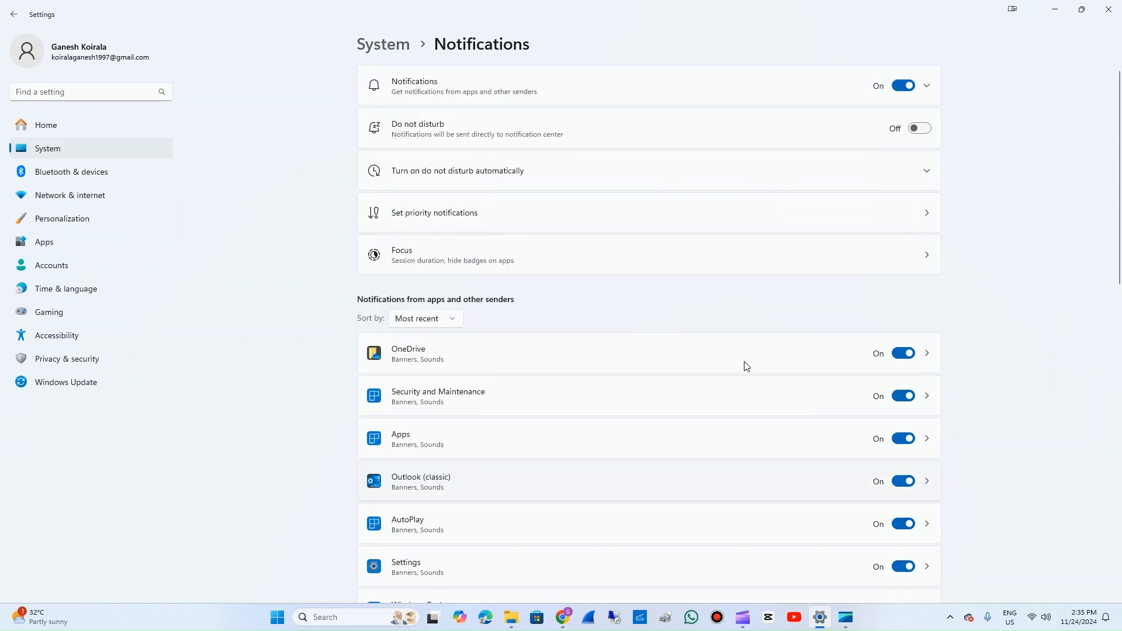
scroll(848, 468, "down", 3)
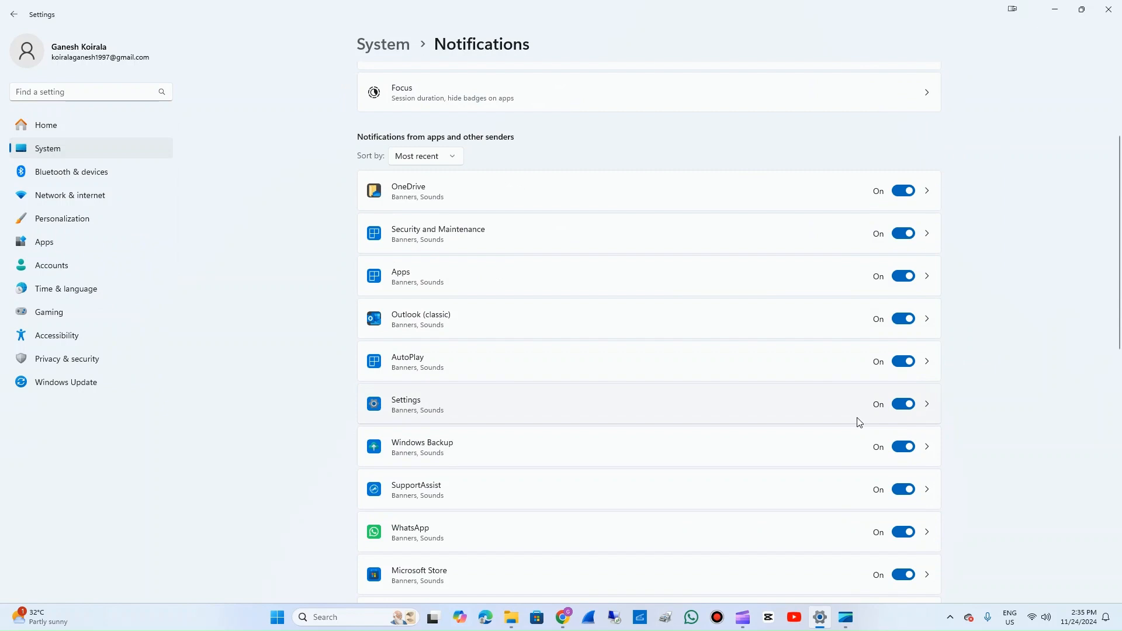
Switch the main Notifications setting off for all apps and senders, and turn it back on.
scroll(859, 422, "down", 3)
scroll(854, 424, "up", 5)
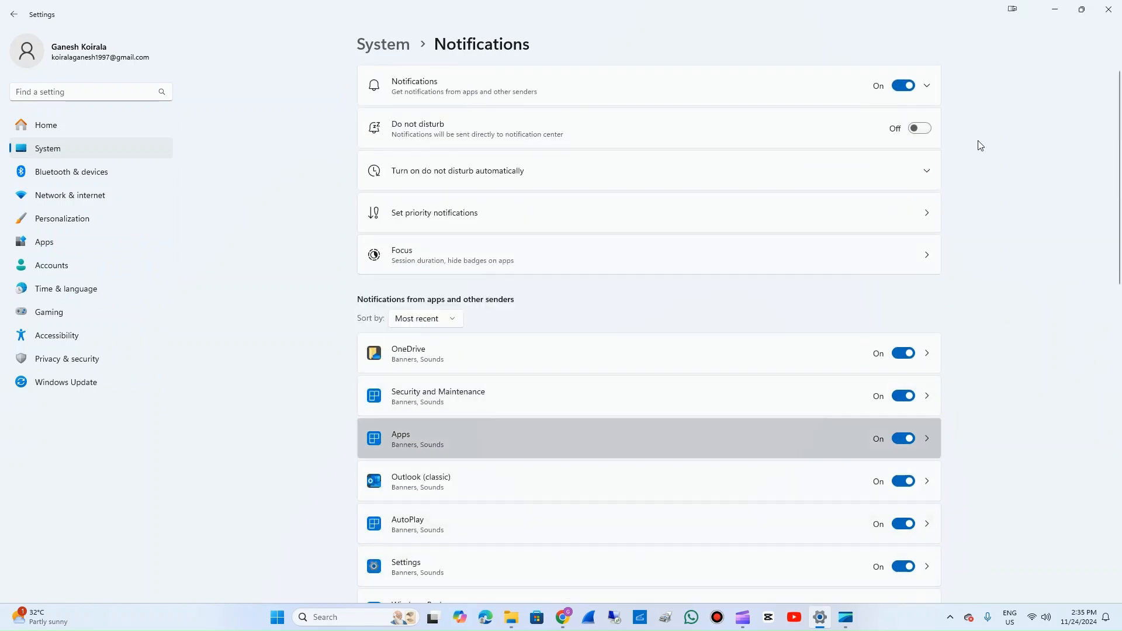
left_click(903, 86)
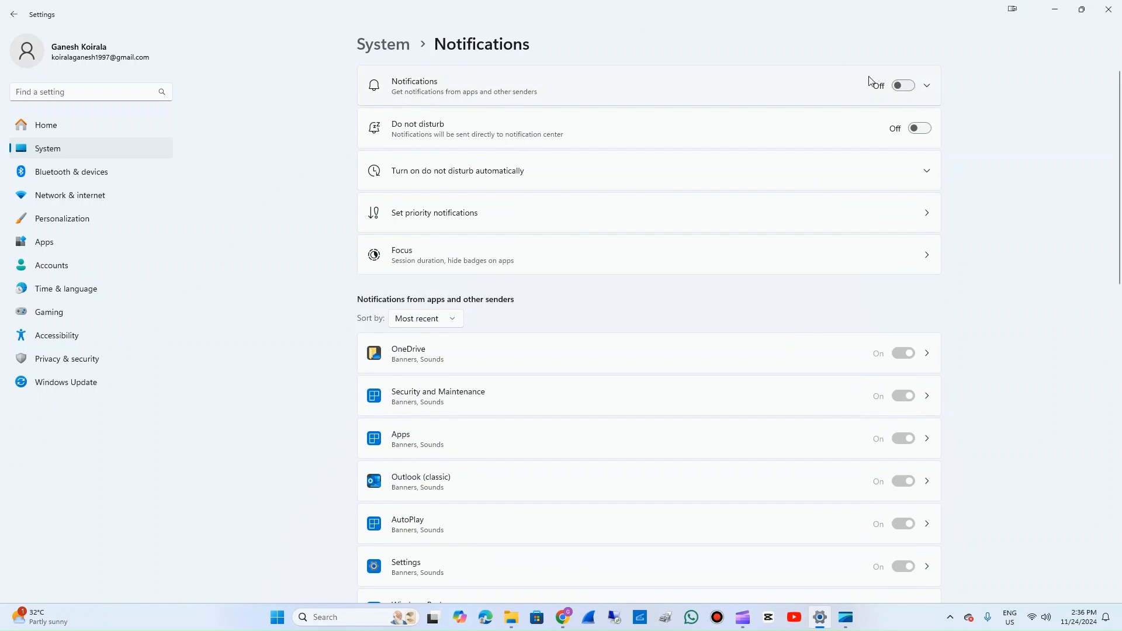
left_click(904, 86)
Review the per-app notification list, turn off the main Notifications setting for all apps and senders, and minimize Settings.
scroll(830, 248, "down", 4)
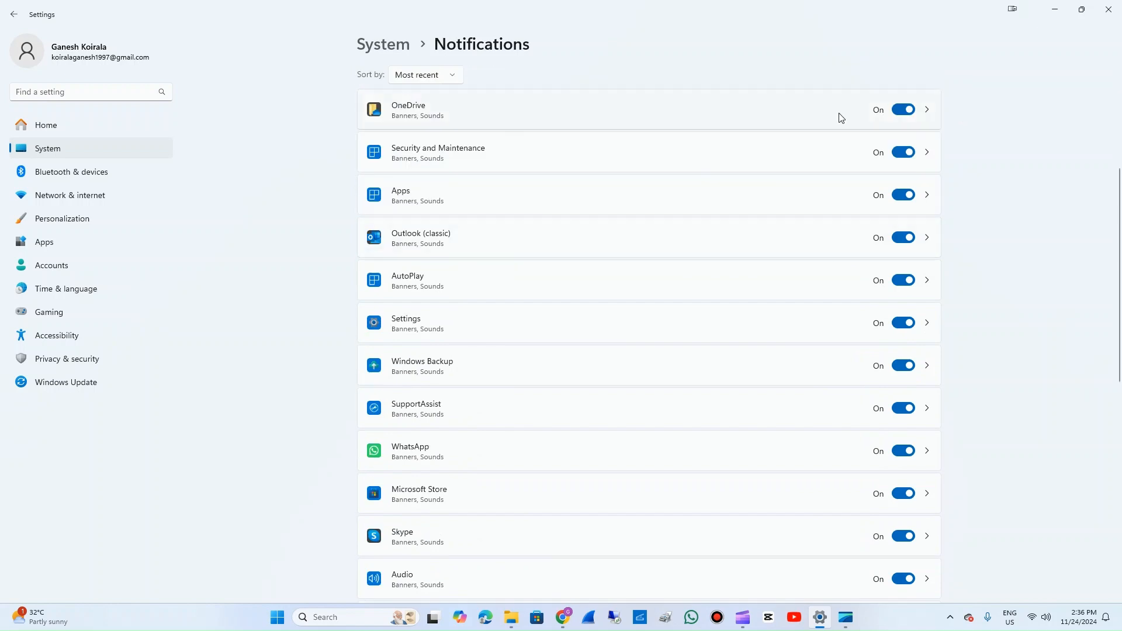
scroll(903, 327, "down", 3)
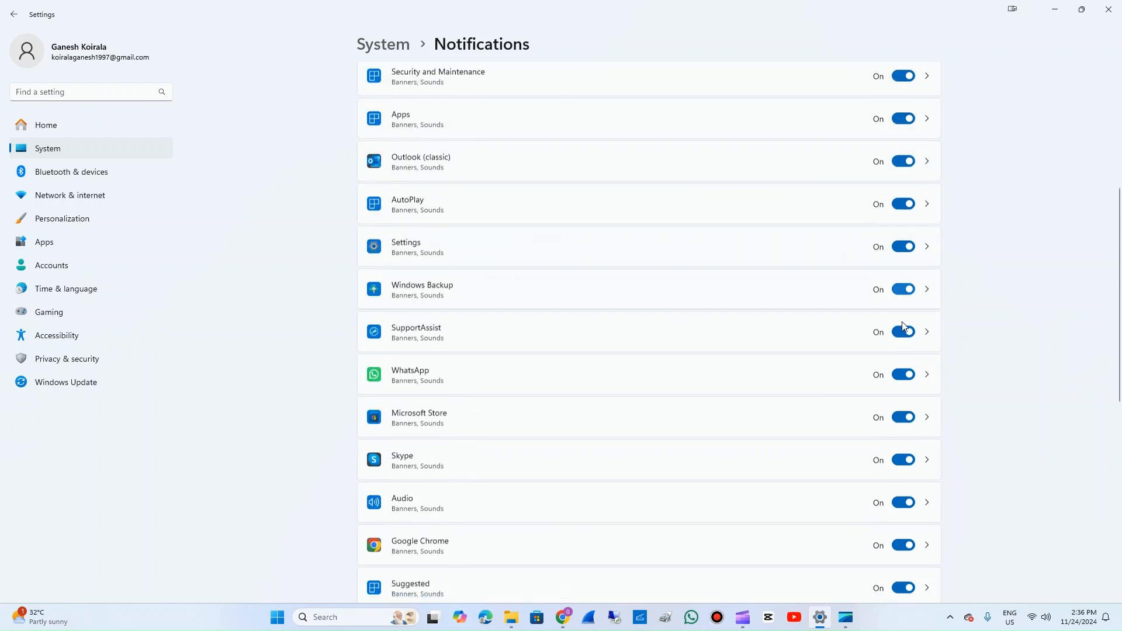
scroll(904, 351, "down", 6)
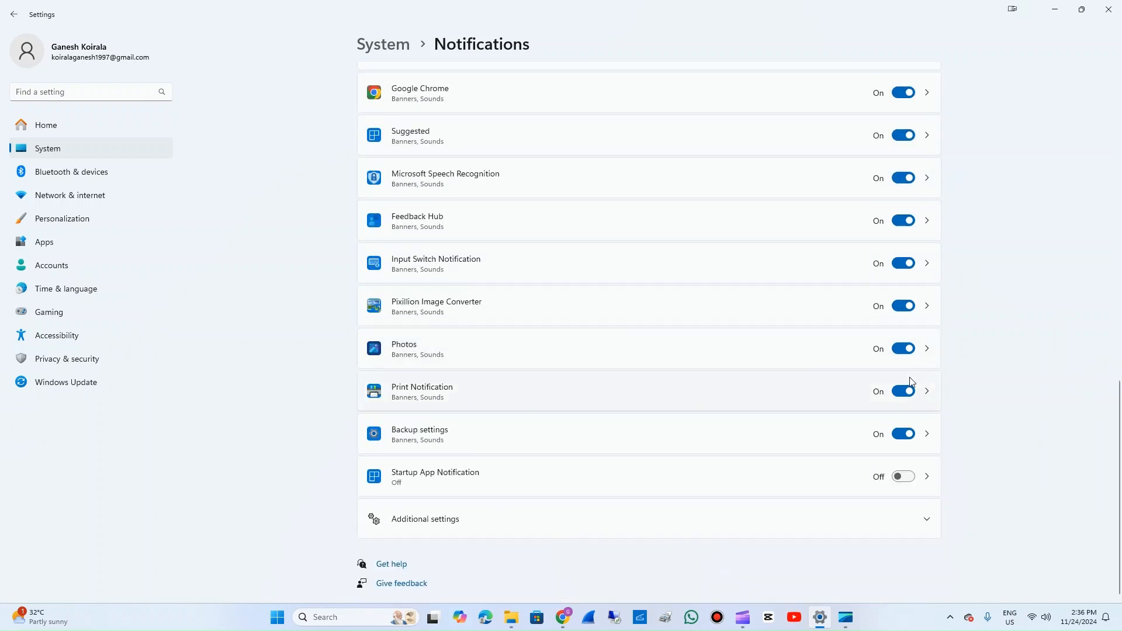
scroll(910, 384, "up", 7)
scroll(910, 374, "up", 5)
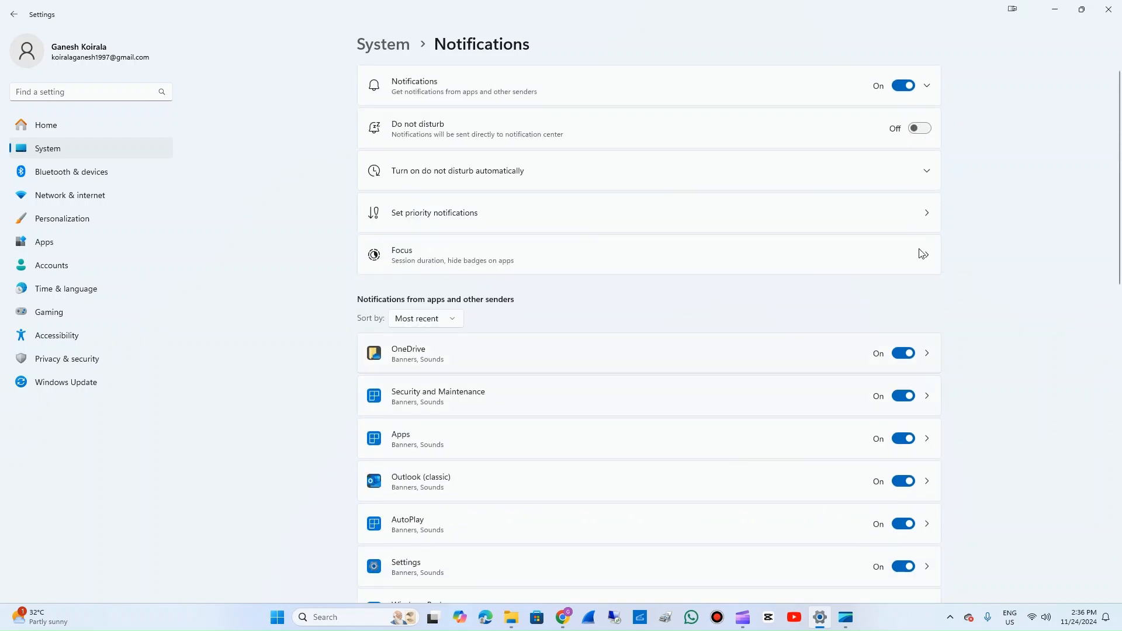
left_click(905, 86)
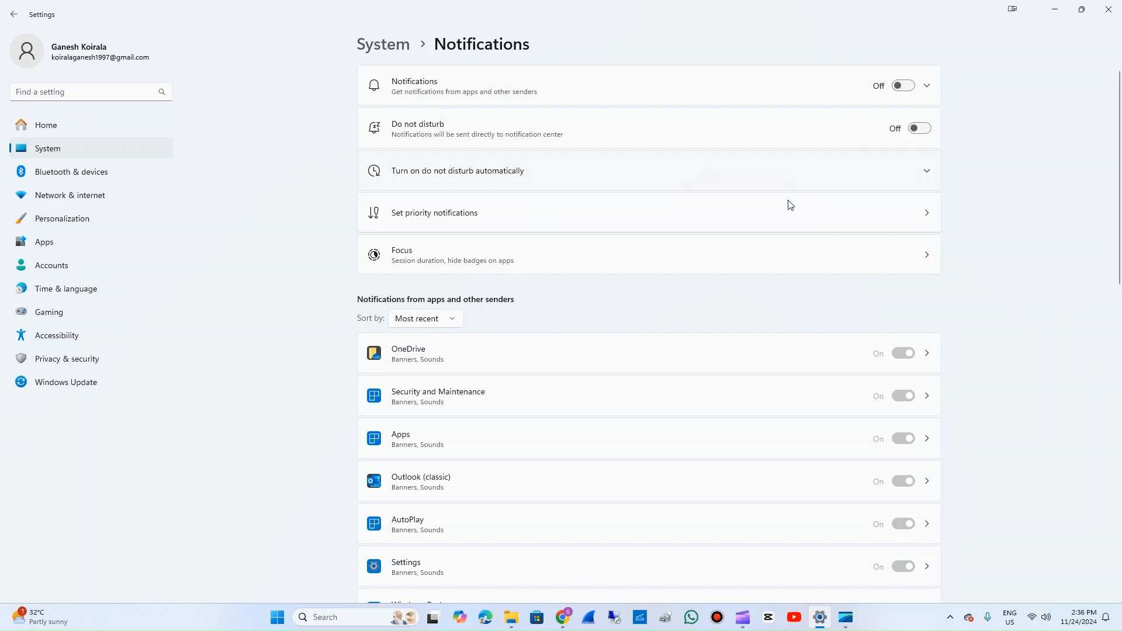
left_click(1056, 9)
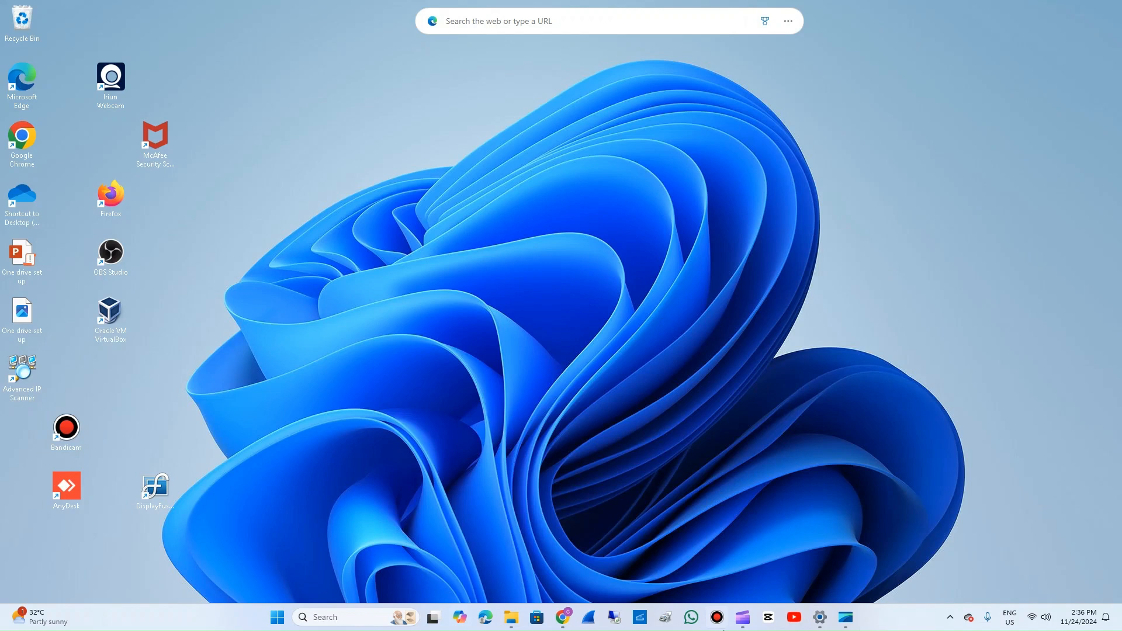
mouse_move(748, 626)
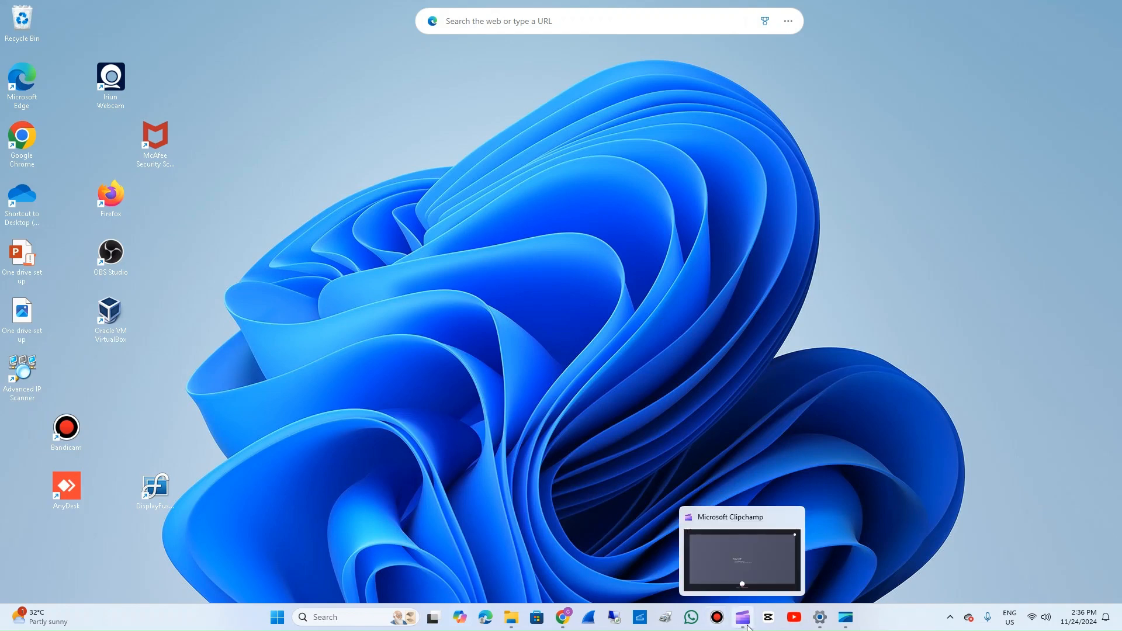